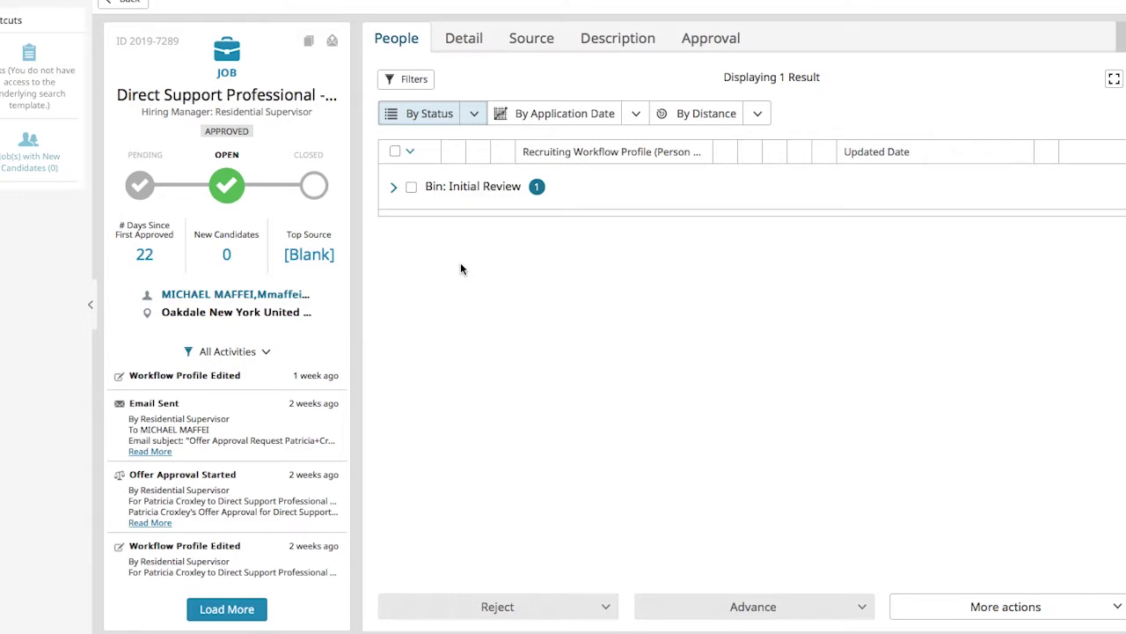
# - Advance the candidate under Submitted to HM by Recruitment to 'Finalist Identified - Direct Care positions ONLY'
pyautogui.click(394, 188)
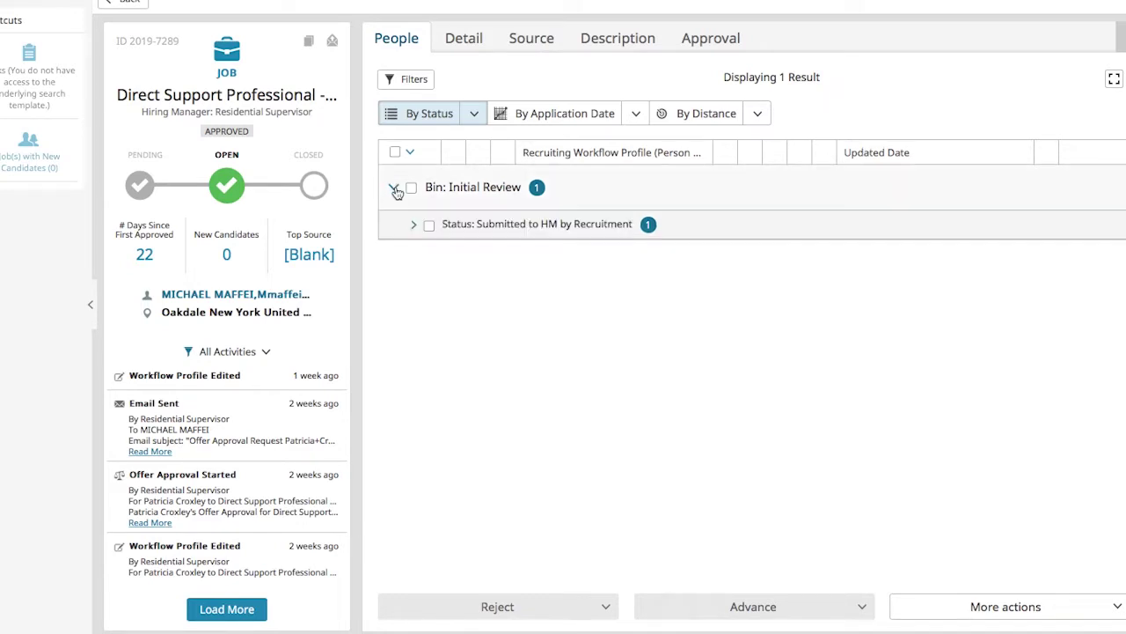
pyautogui.click(414, 226)
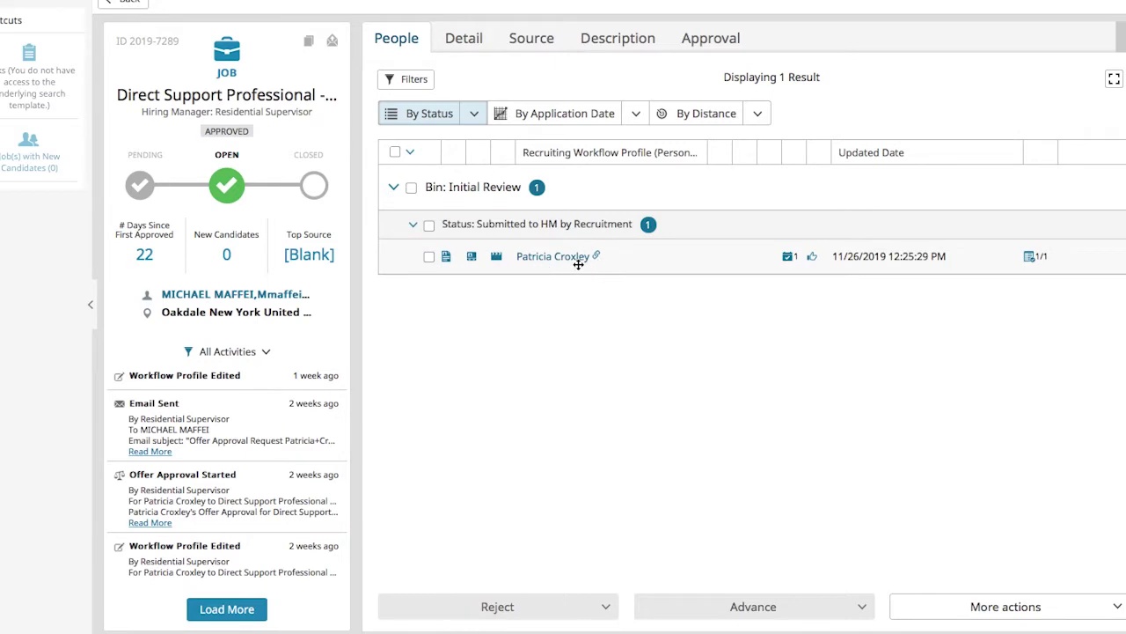
pyautogui.click(429, 256)
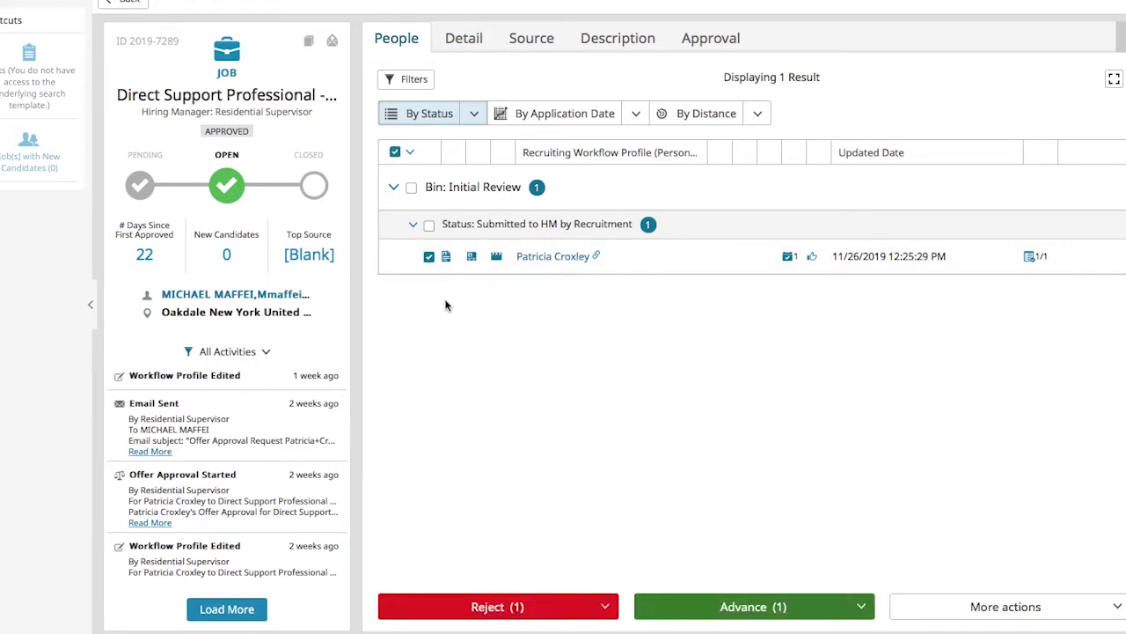
pyautogui.click(710, 607)
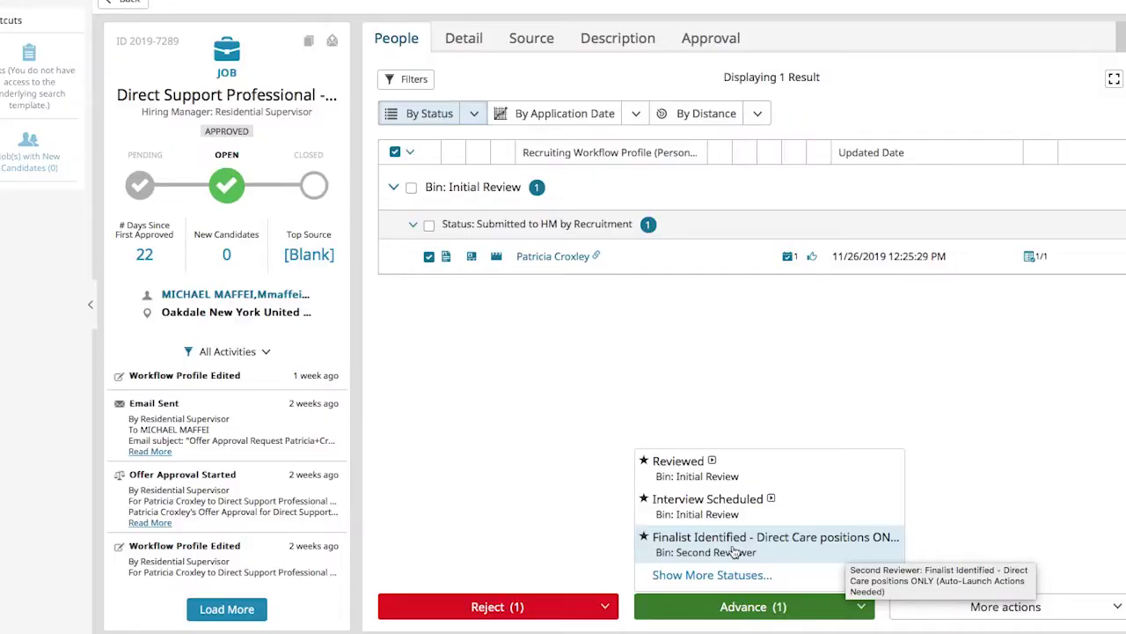
pyautogui.click(737, 547)
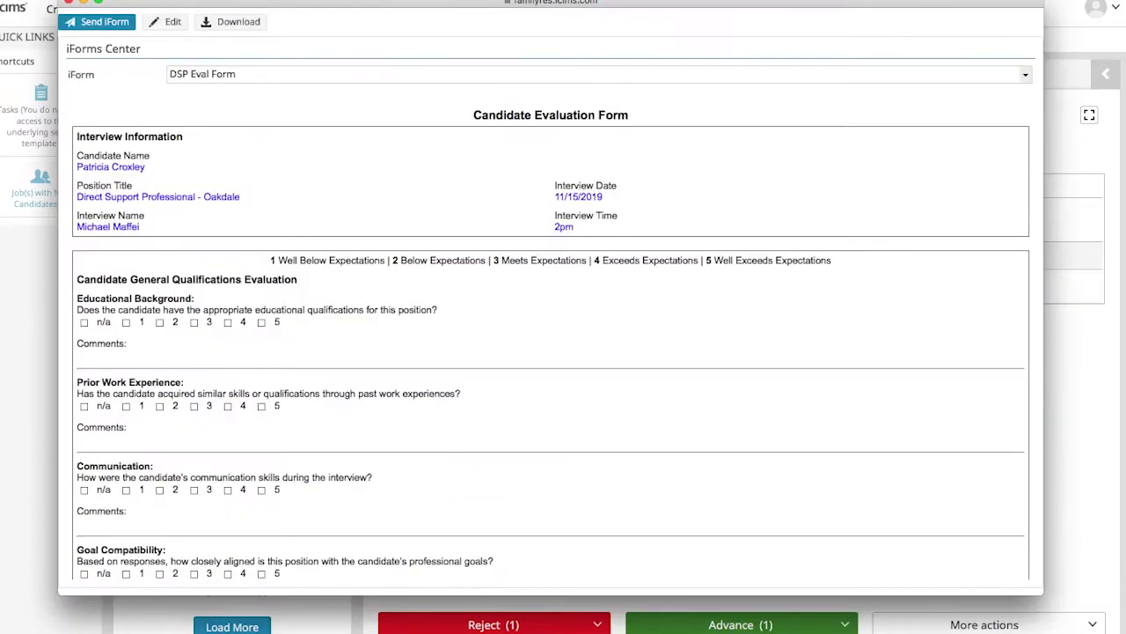
pyautogui.moveTo(268, 5); pyautogui.dragTo(299, 6)
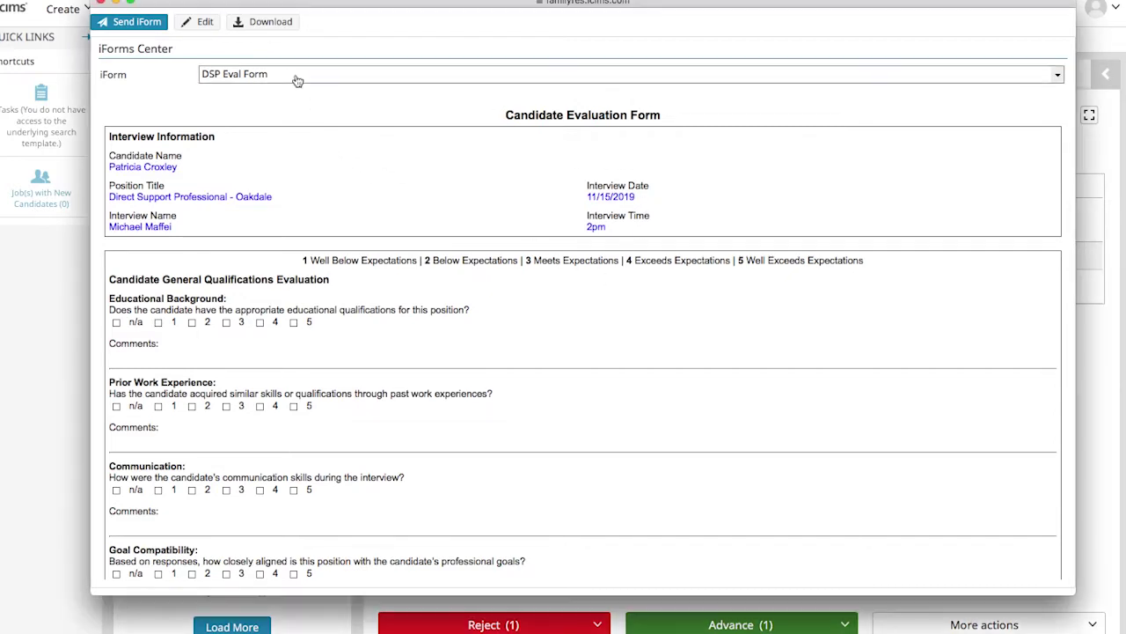
pyautogui.click(296, 77)
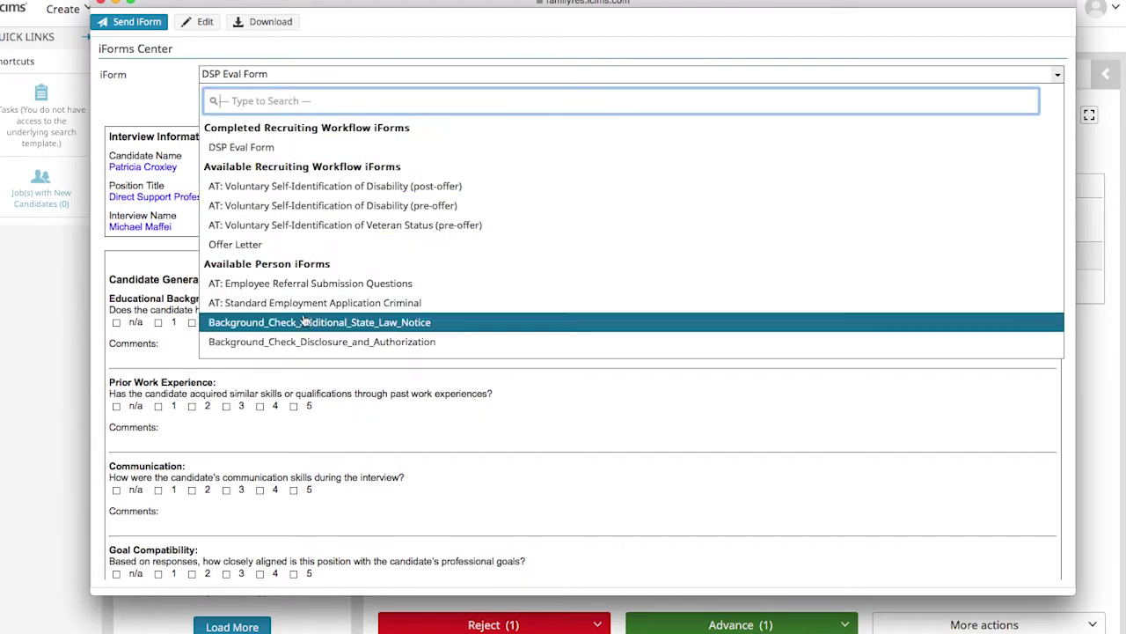
pyautogui.scroll(-5, 308, 224)
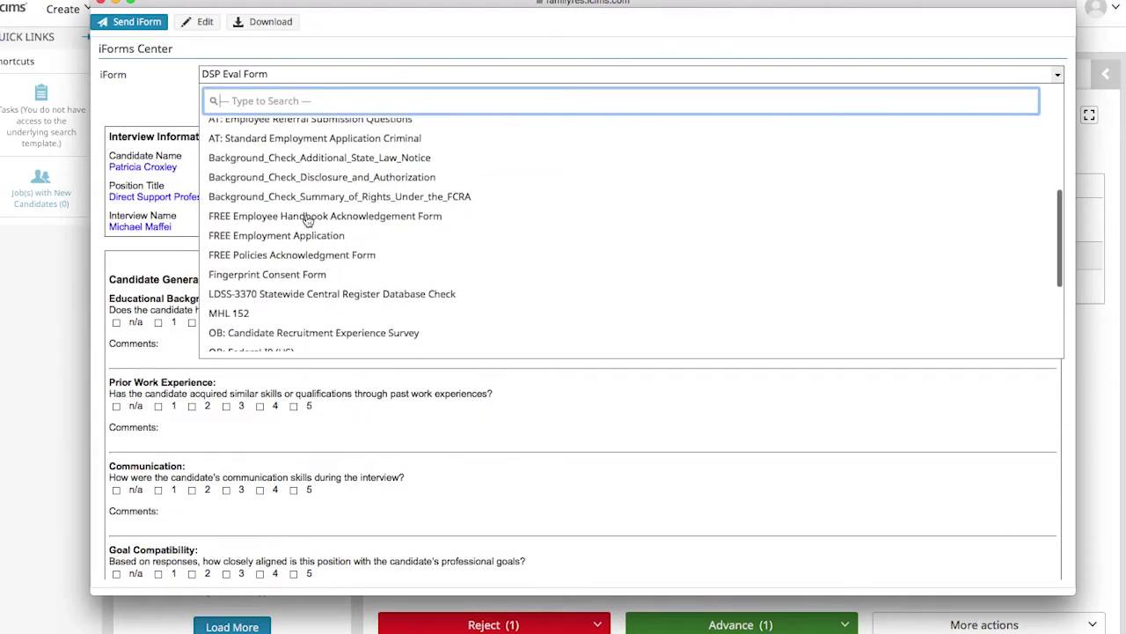
pyautogui.scroll(6, 303, 220)
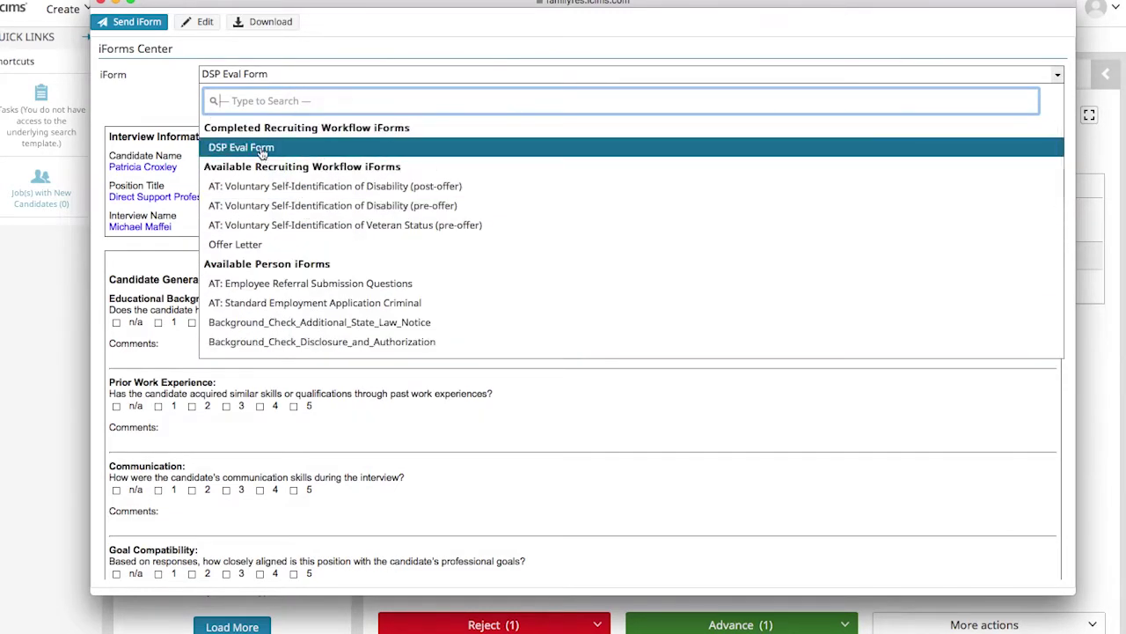
pyautogui.click(260, 152)
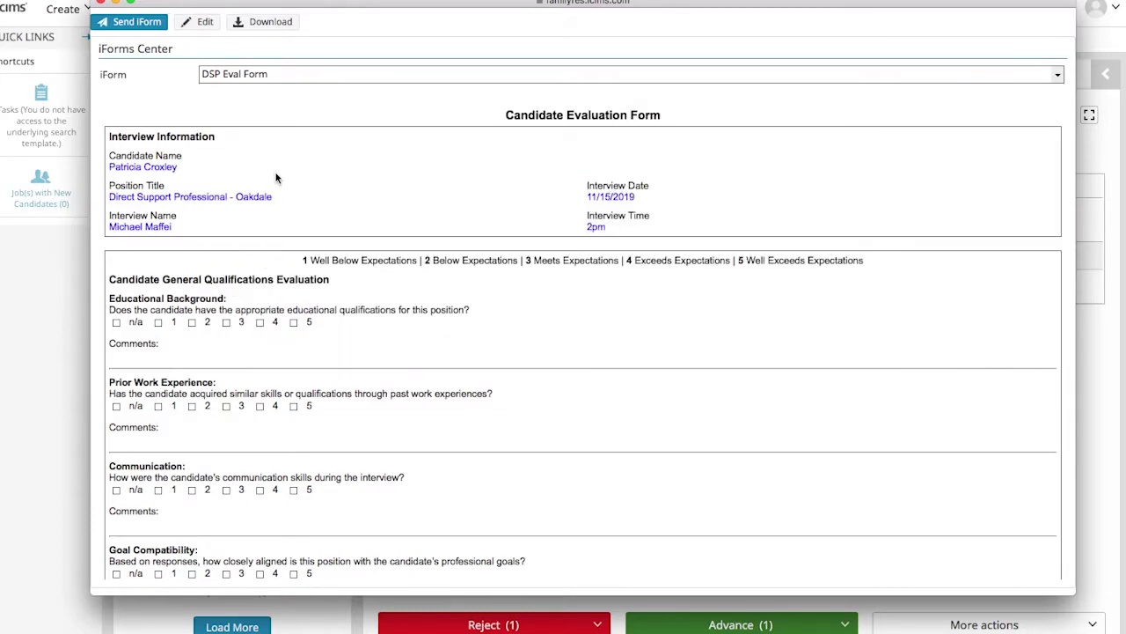
pyautogui.scroll(-2, 360, 296)
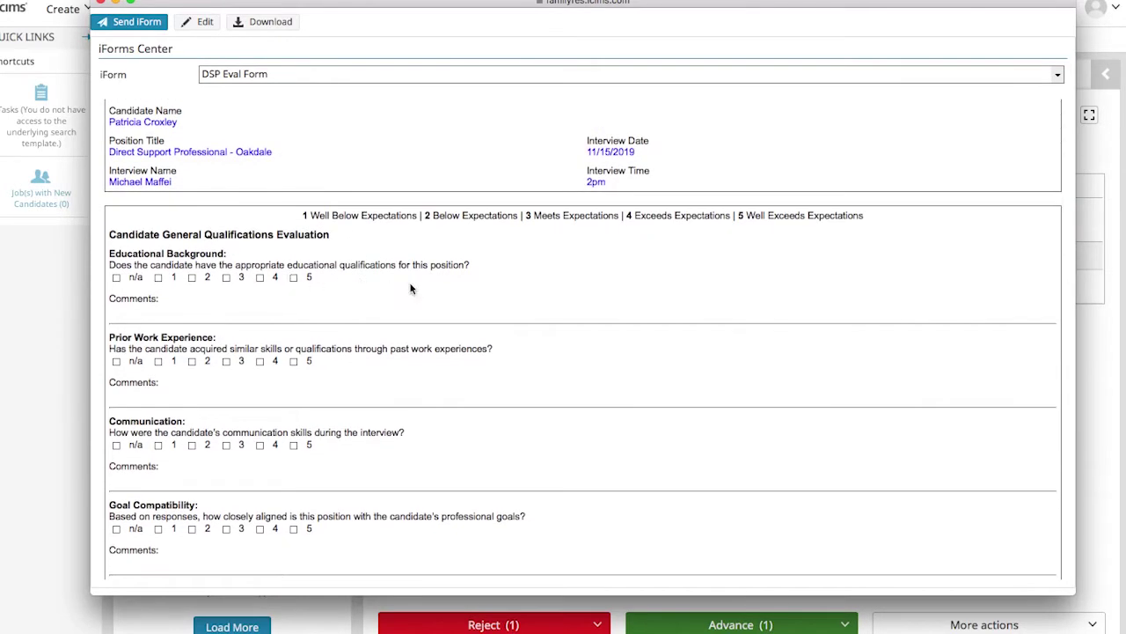
pyautogui.scroll(-2, 477, 296)
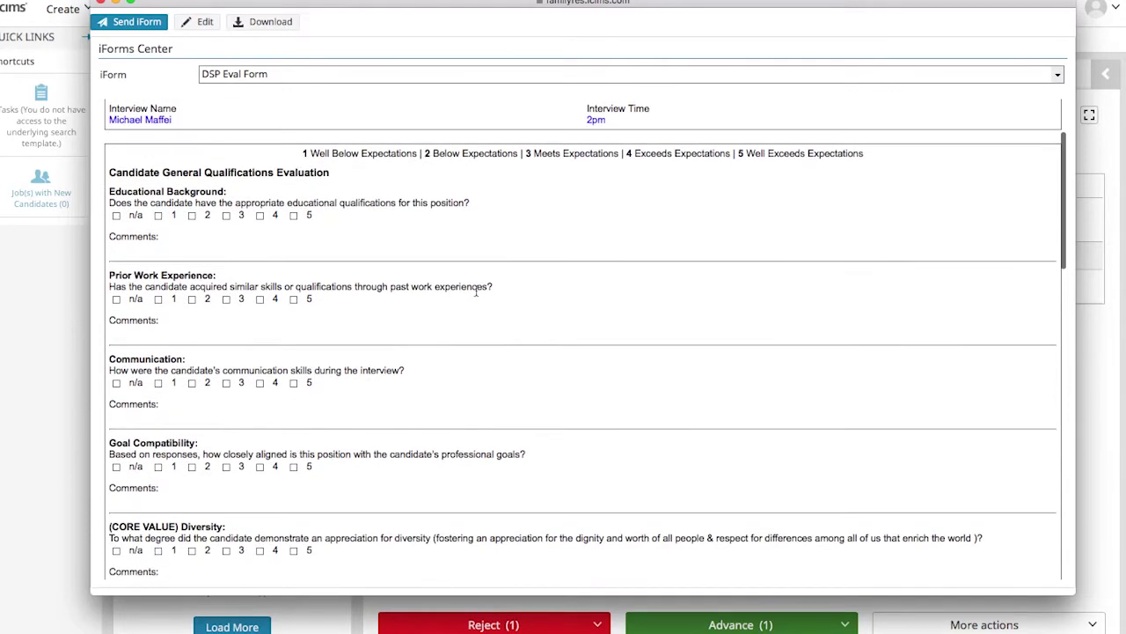
pyautogui.scroll(-2, 460, 294)
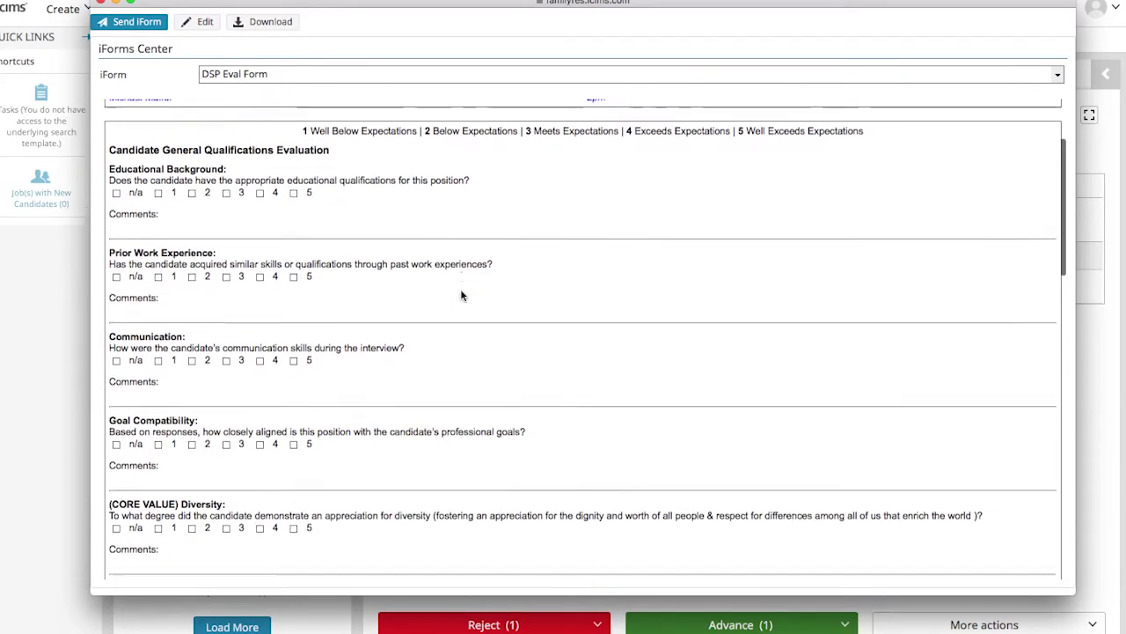
pyautogui.scroll(1, 405, 285)
pyautogui.scroll(1, 185, 162)
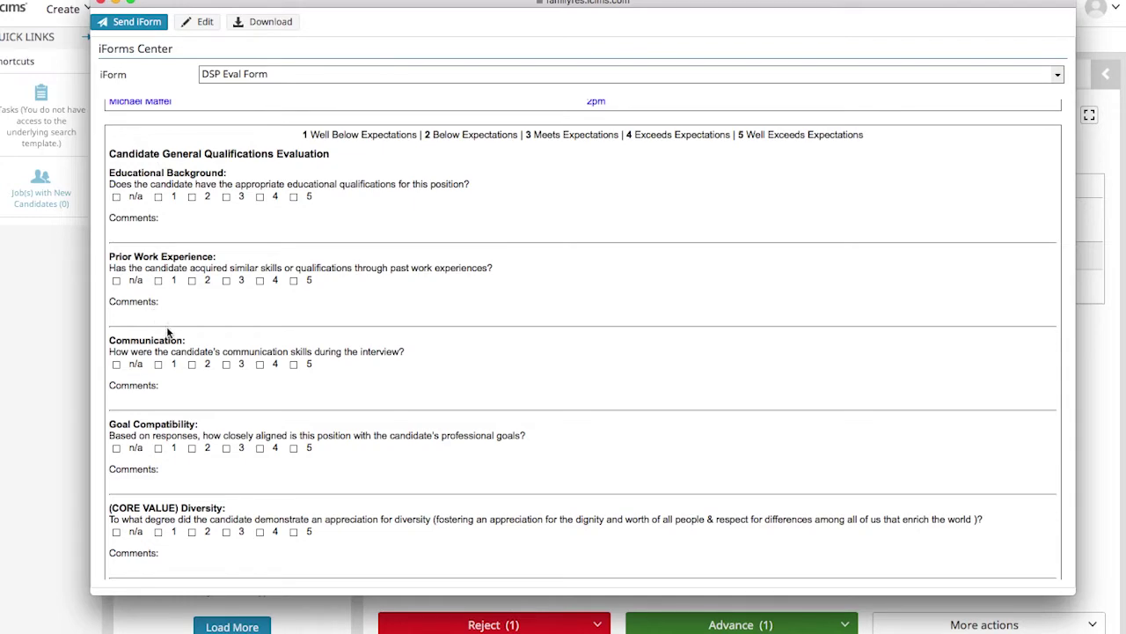
pyautogui.scroll(-2, 188, 361)
pyautogui.scroll(5, 188, 364)
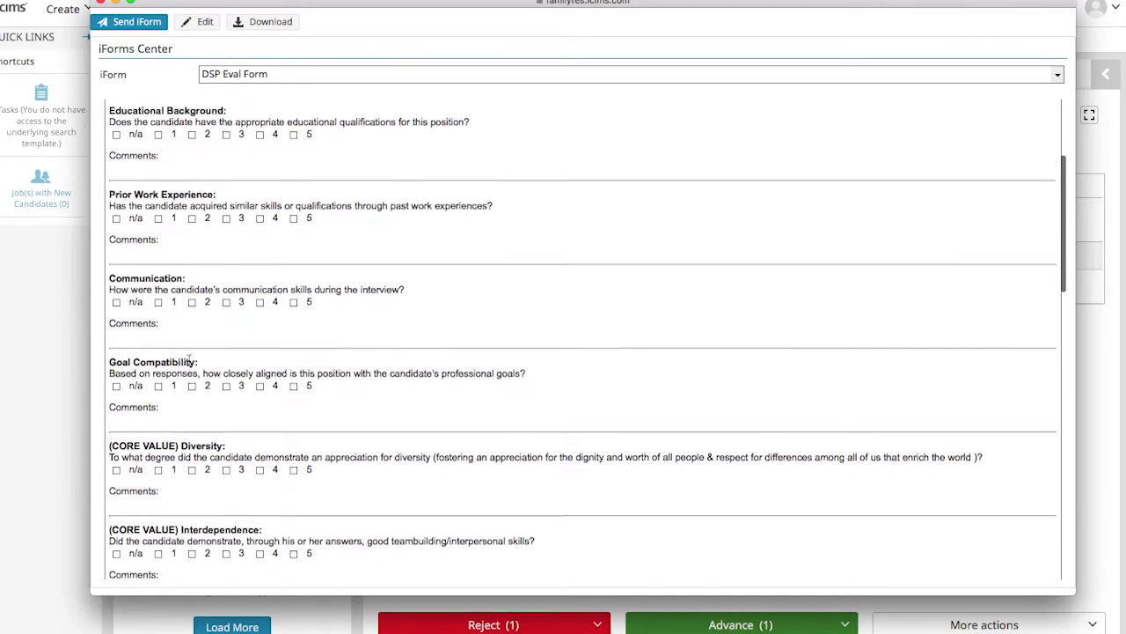
# - Put the DSP Eval Form into edit mode and scroll down to its signature section
pyautogui.click(206, 23)
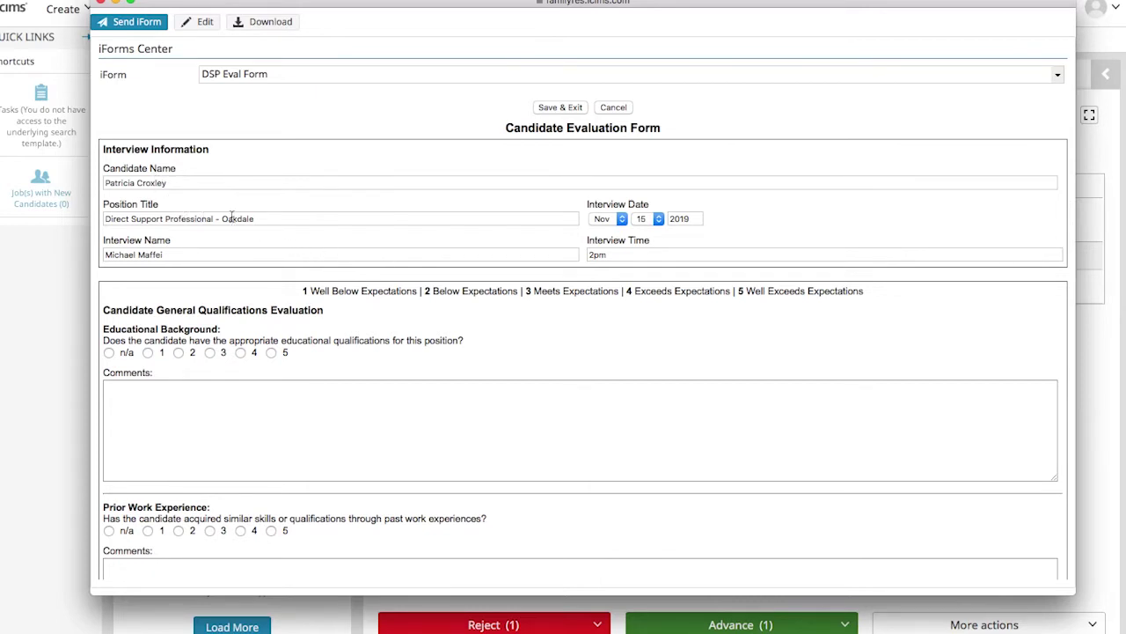
pyautogui.scroll(-5, 330, 321)
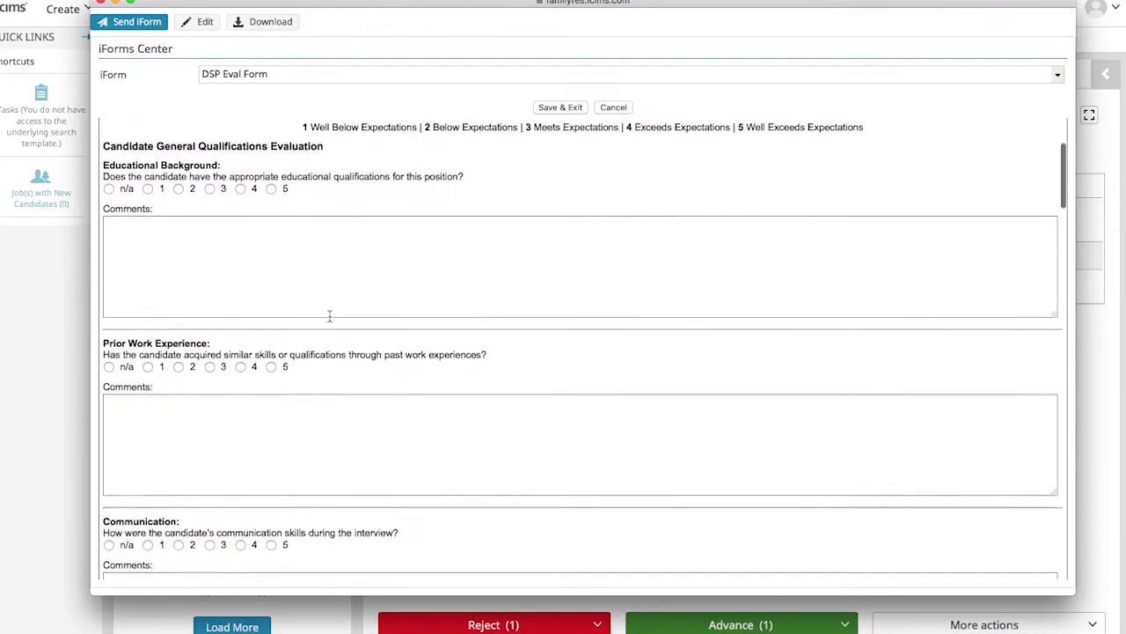
pyautogui.scroll(-3, 392, 287)
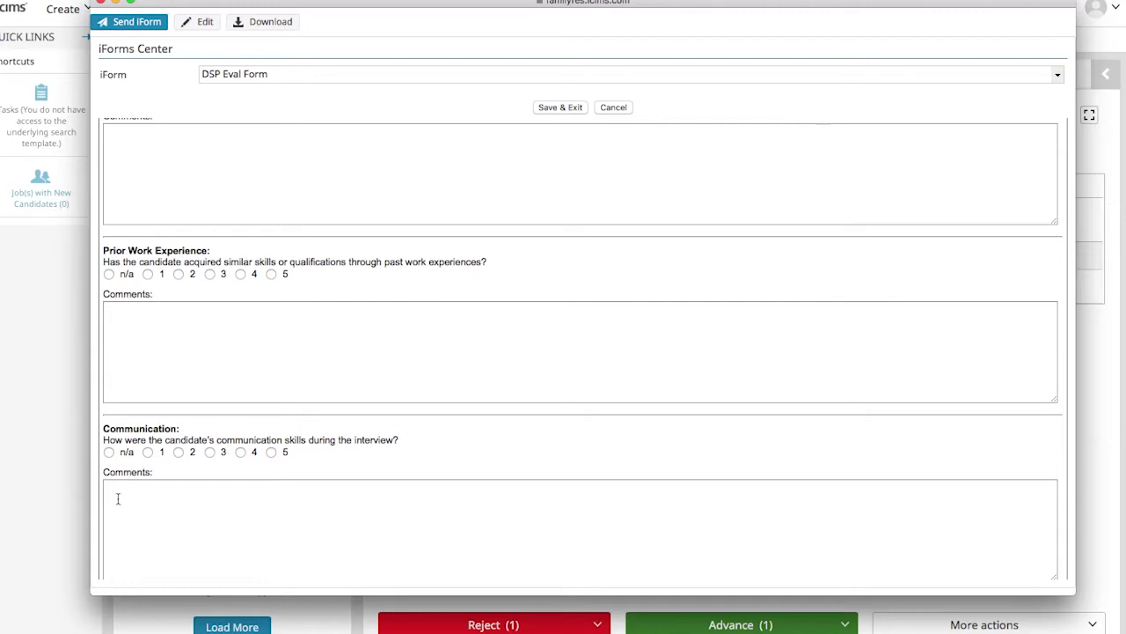
pyautogui.scroll(-8, 407, 420)
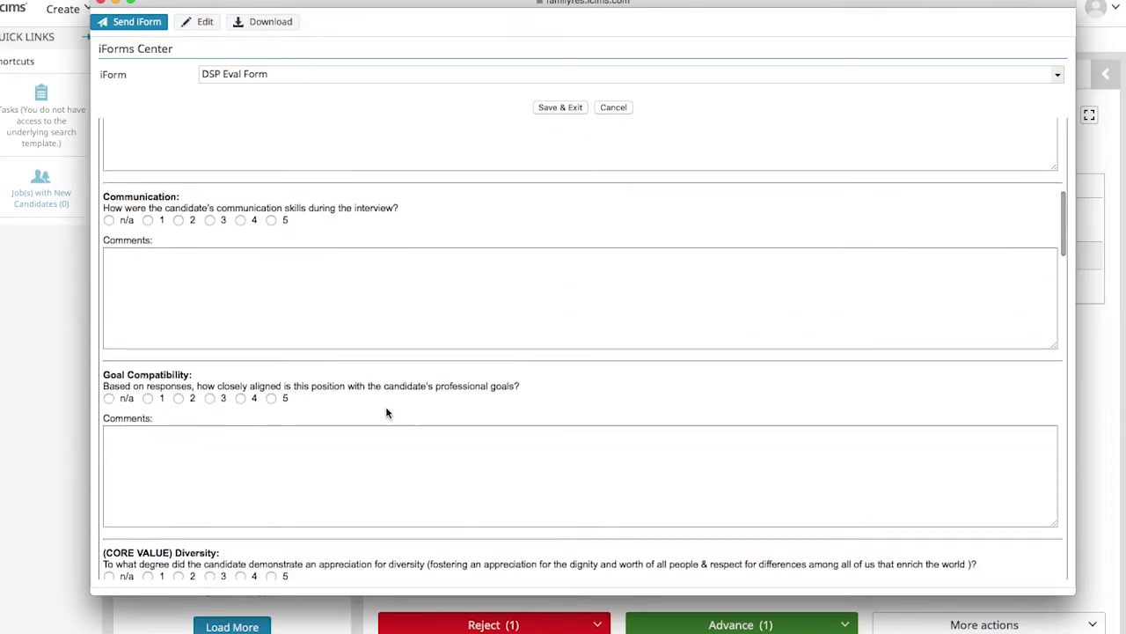
pyautogui.scroll(-3, 344, 406)
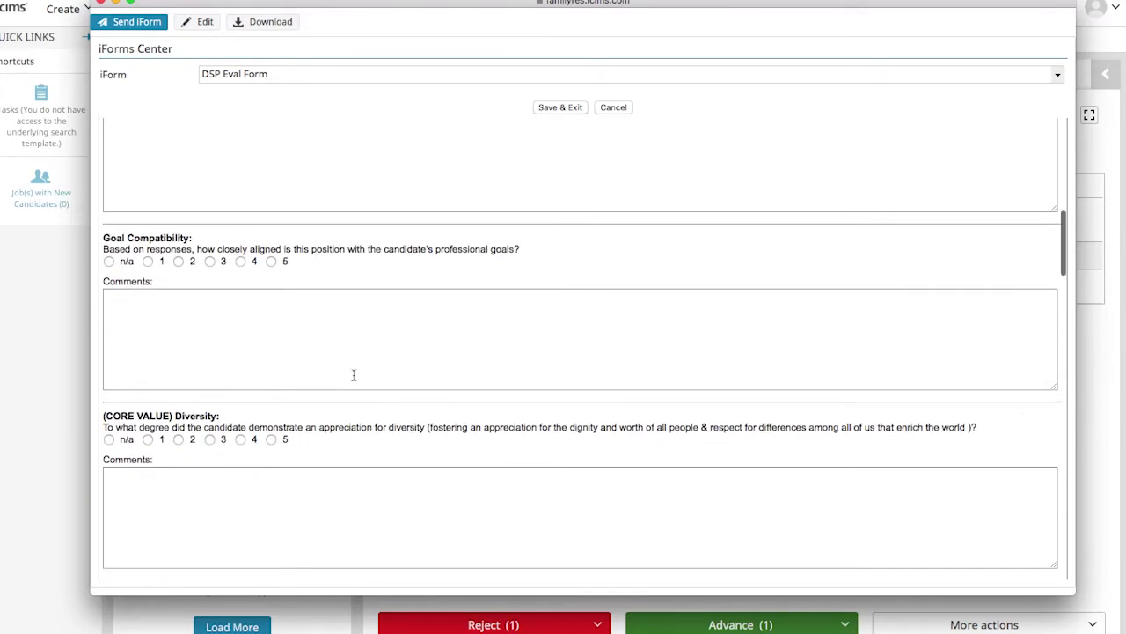
pyautogui.scroll(-5, 353, 375)
pyautogui.scroll(-5, 352, 374)
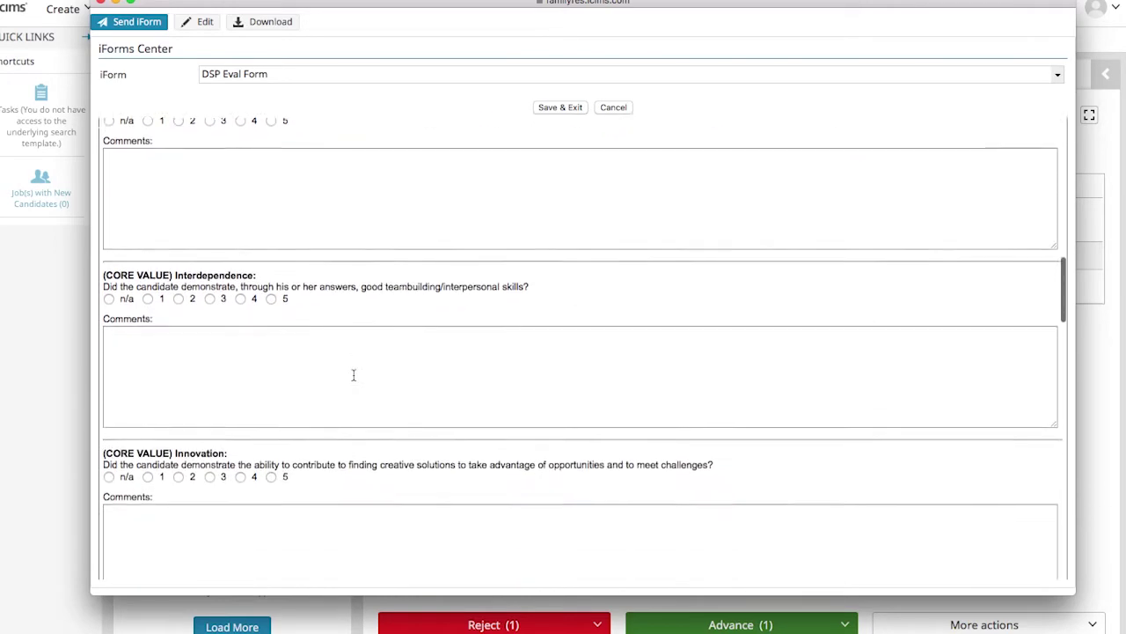
pyautogui.scroll(-14, 352, 375)
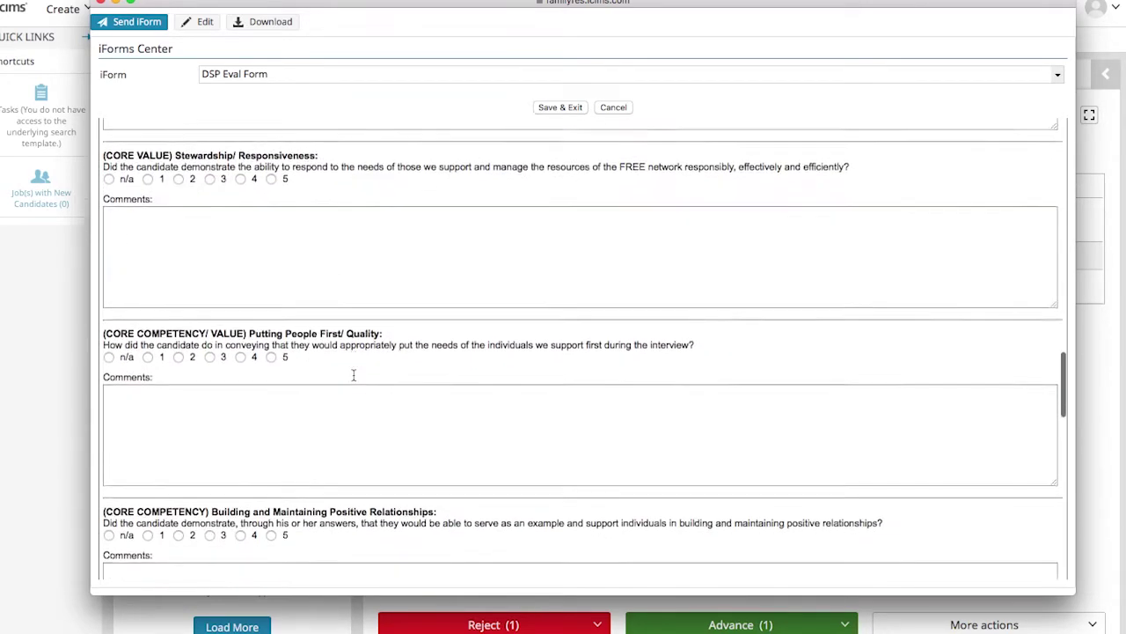
pyautogui.scroll(-8, 353, 374)
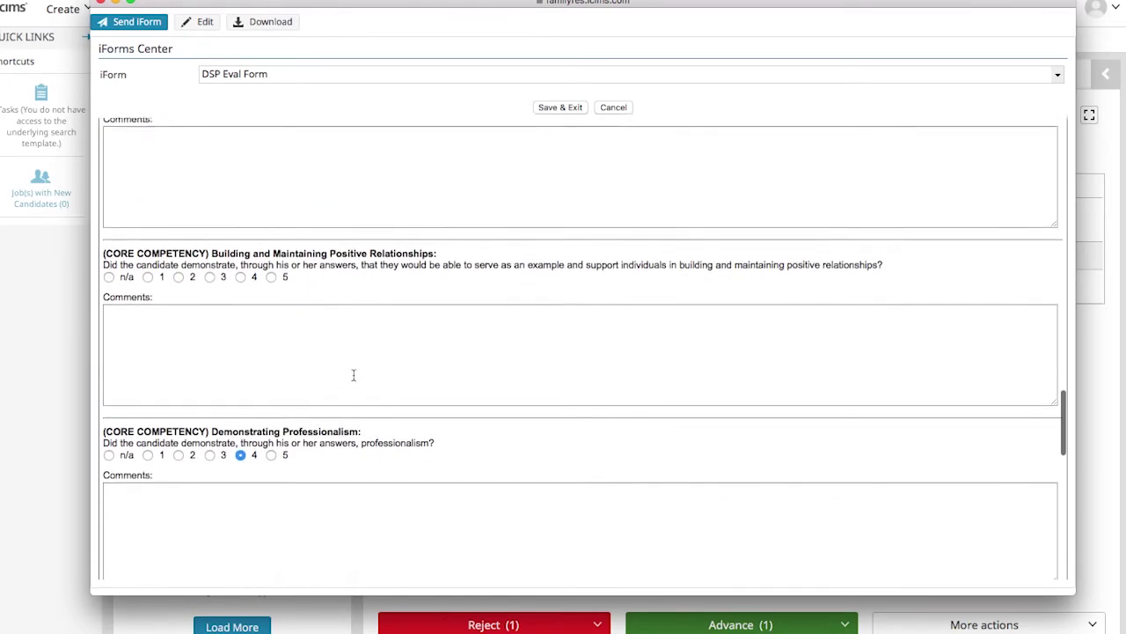
pyautogui.scroll(-6, 353, 375)
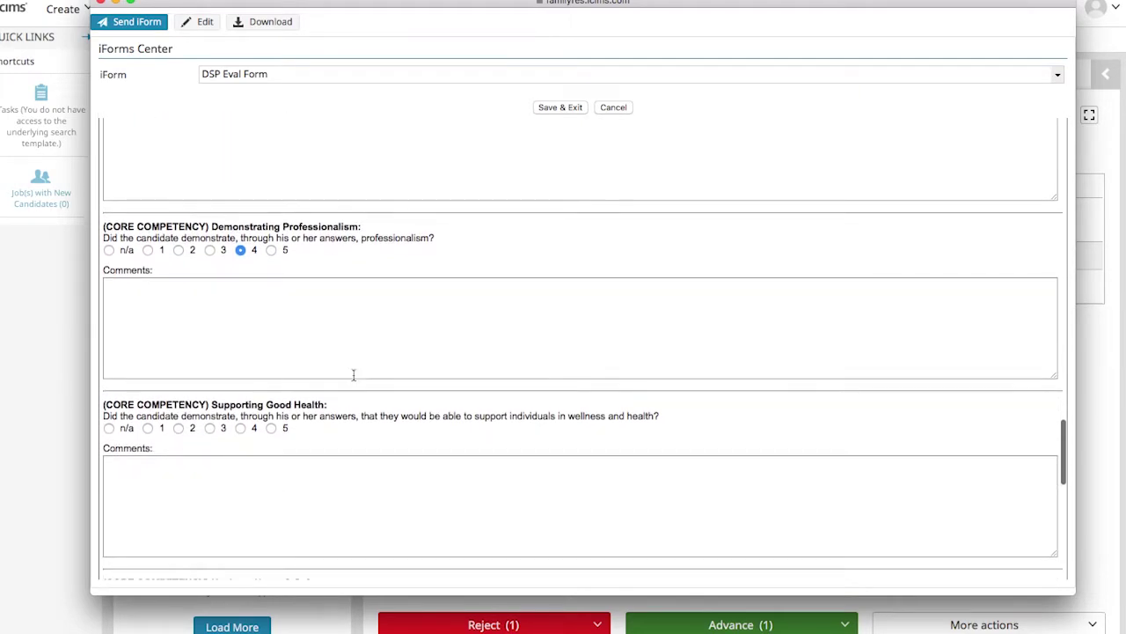
pyautogui.scroll(-13, 353, 375)
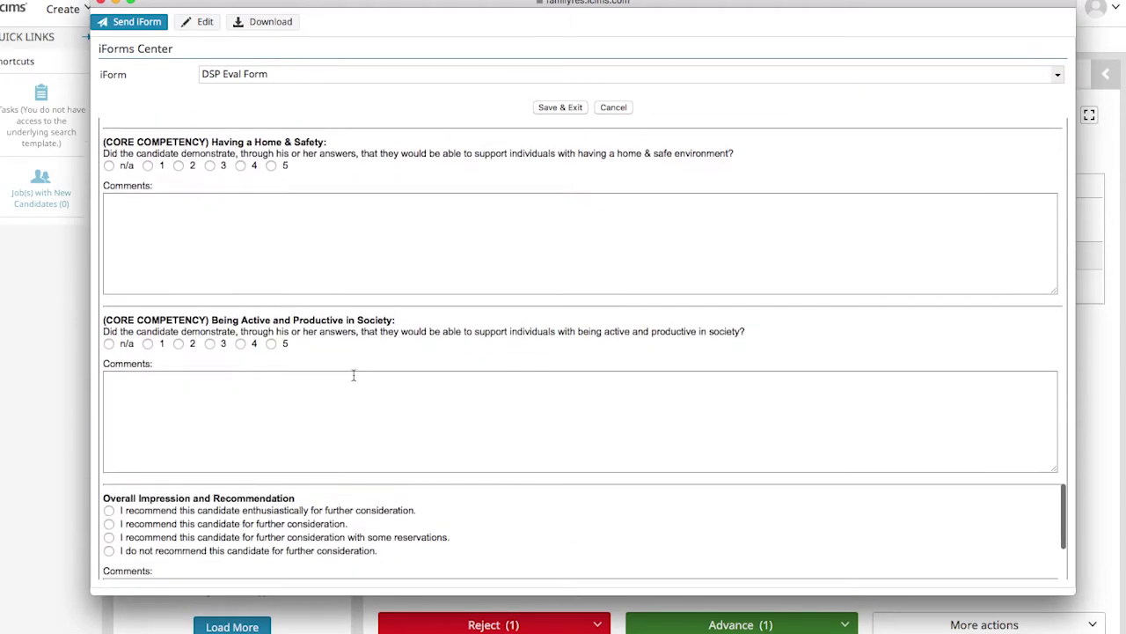
pyautogui.scroll(-6, 353, 375)
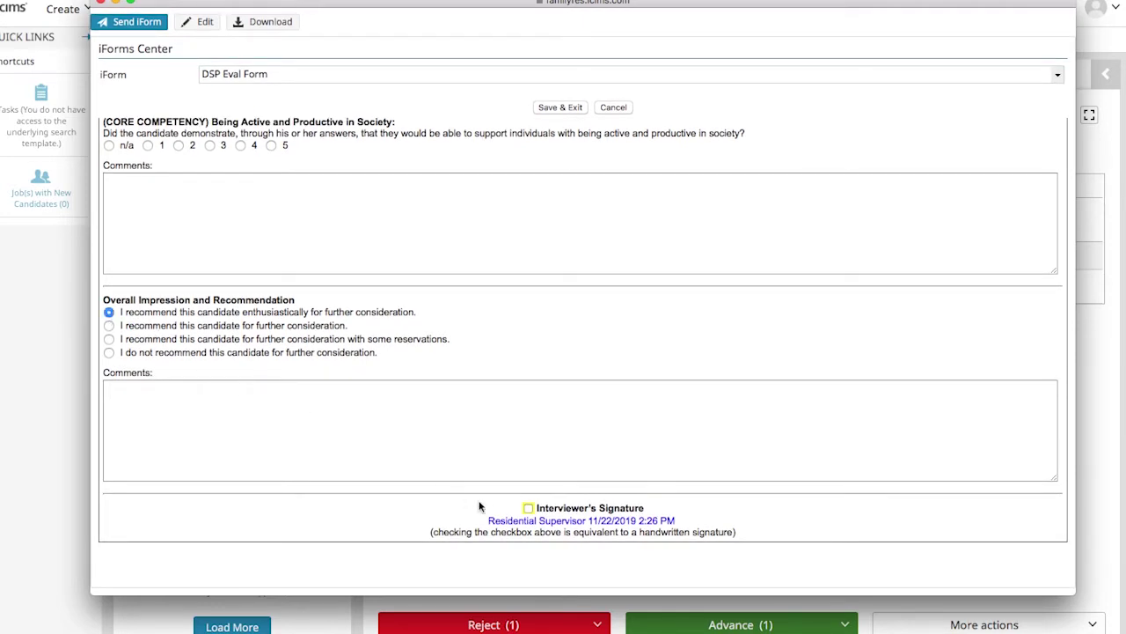
# - Tick Interviewer's Signature, then save the evaluation form and close the iForms window
pyautogui.click(528, 507)
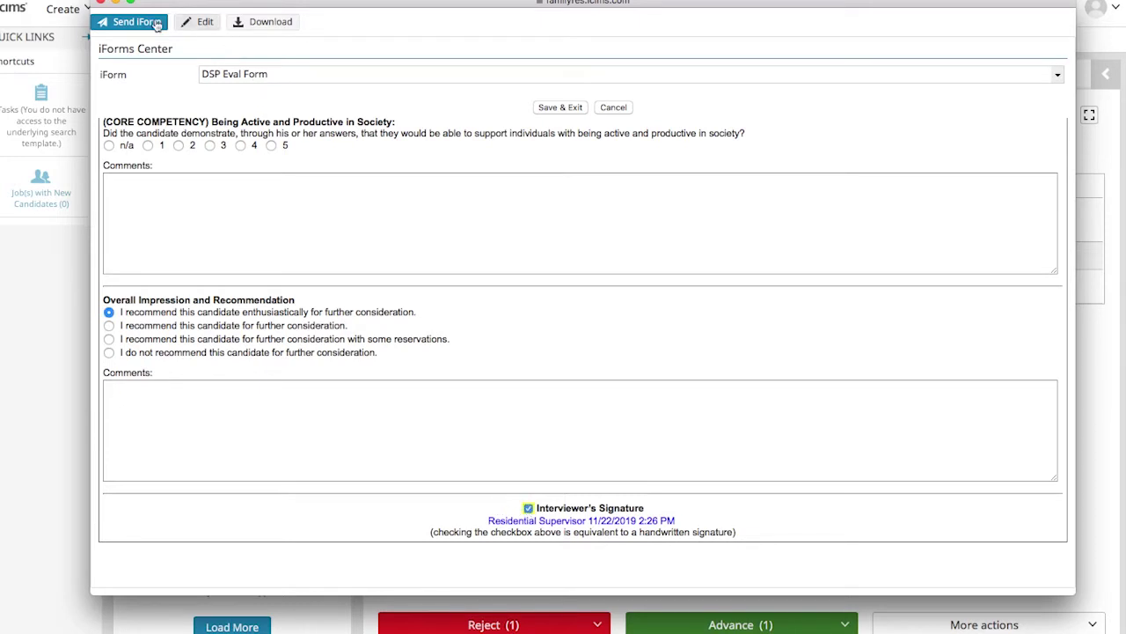
pyautogui.click(563, 108)
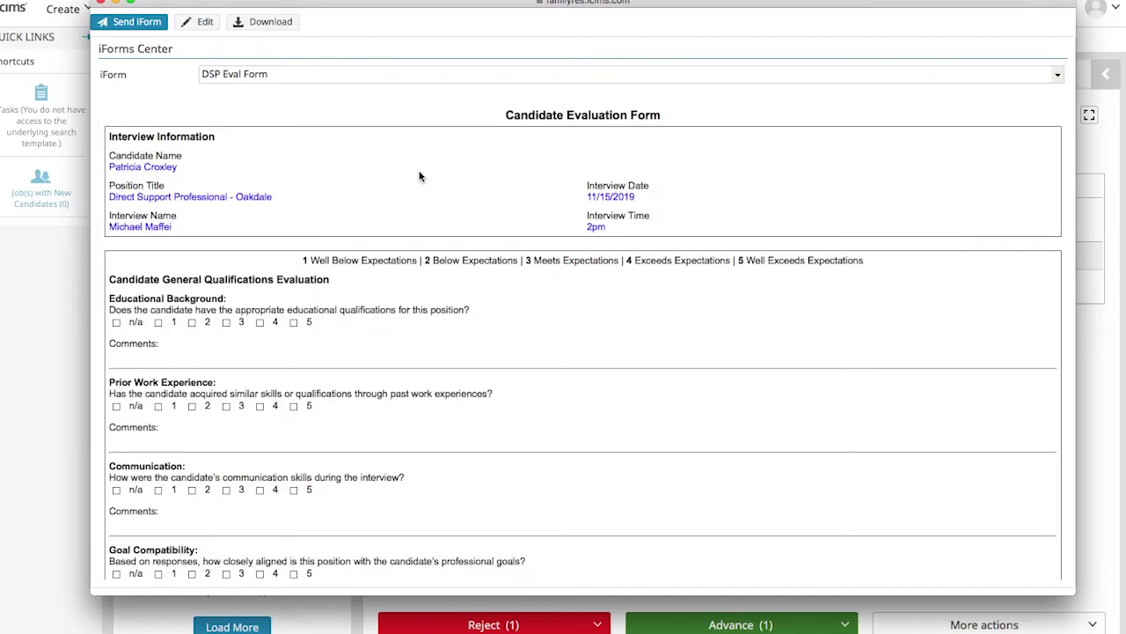
pyautogui.click(101, 4)
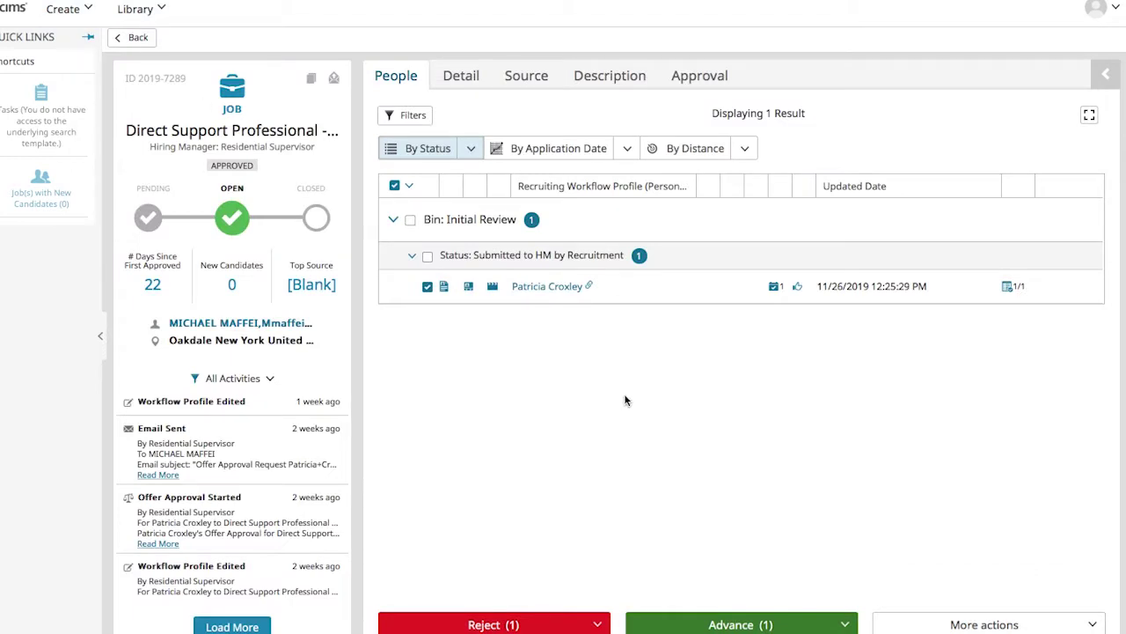
# - Open the candidate's profile and view the Initial Authorization offer details ($12.75, start 12/2/2019)
pyautogui.click(549, 287)
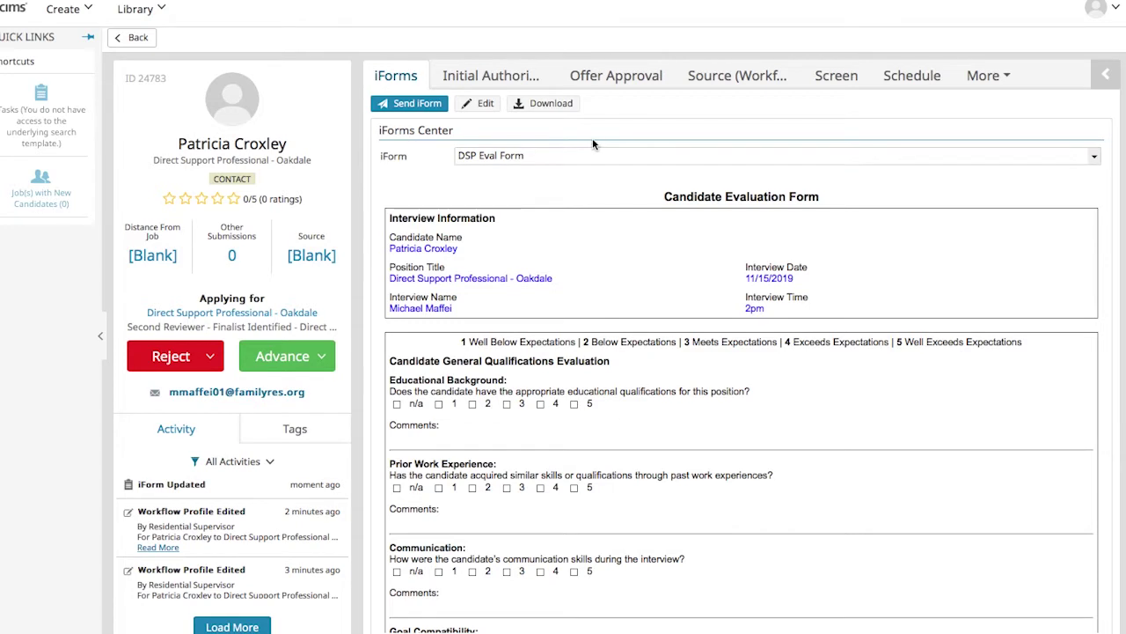
pyautogui.click(518, 77)
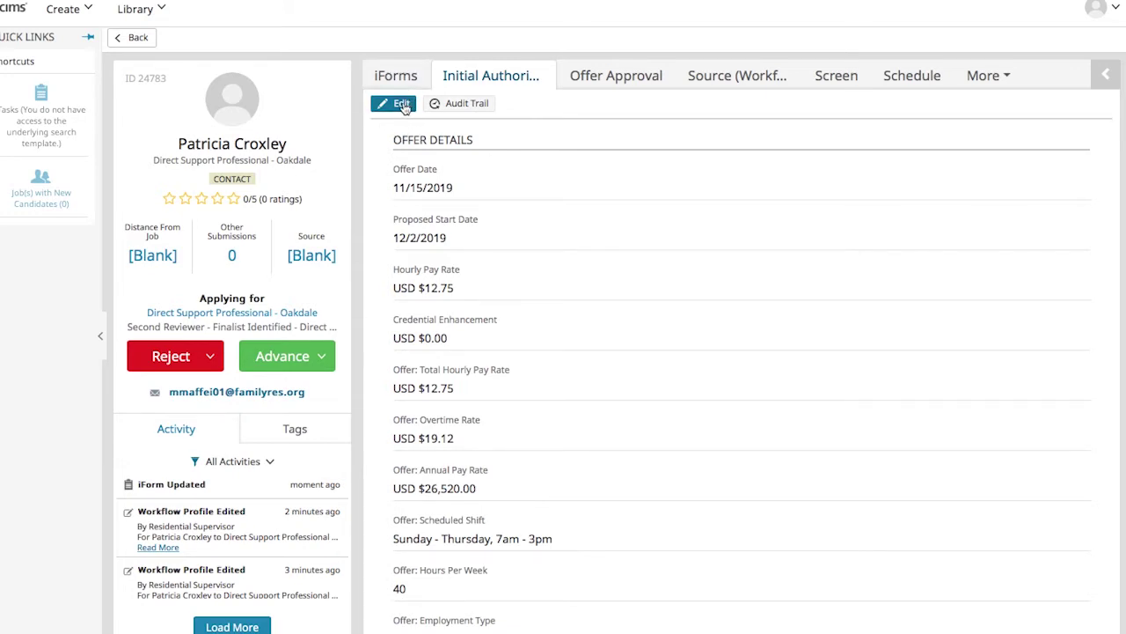
# - Switch the Initial Authorization offer to edit mode and select the Offer Date and Proposed Start Date fields
pyautogui.click(402, 104)
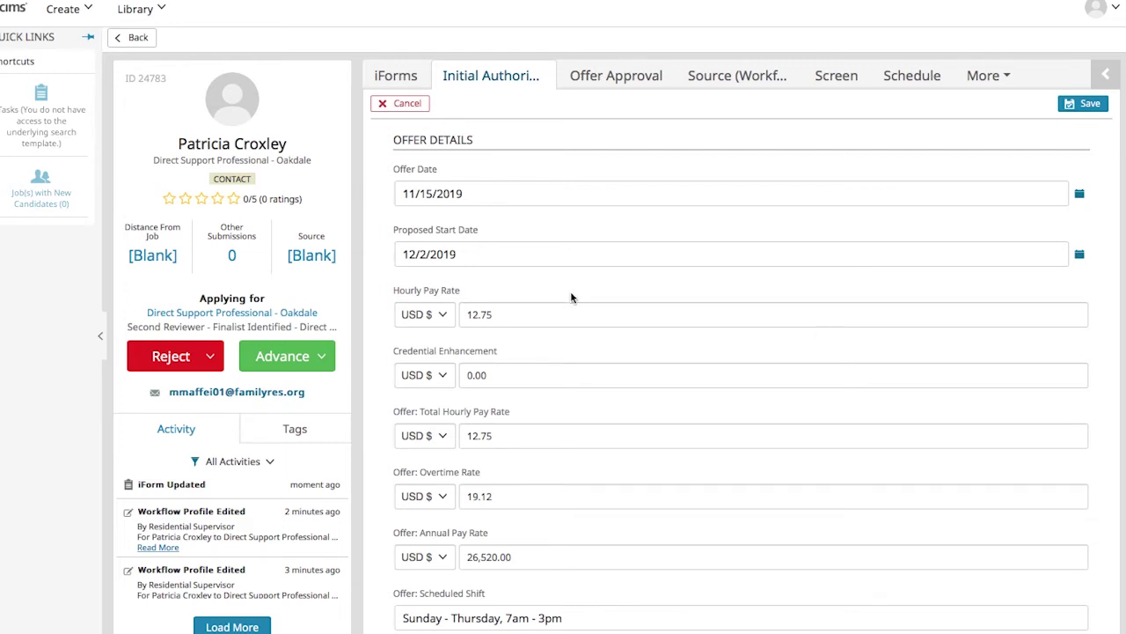
pyautogui.scroll(-3, 571, 297)
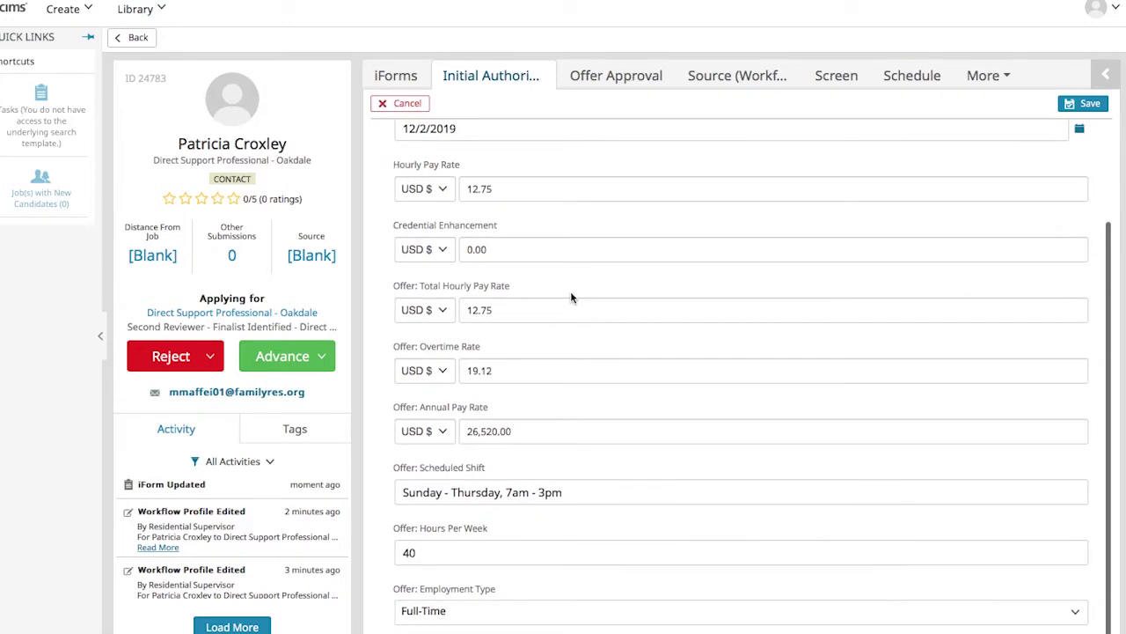
pyautogui.scroll(3, 571, 298)
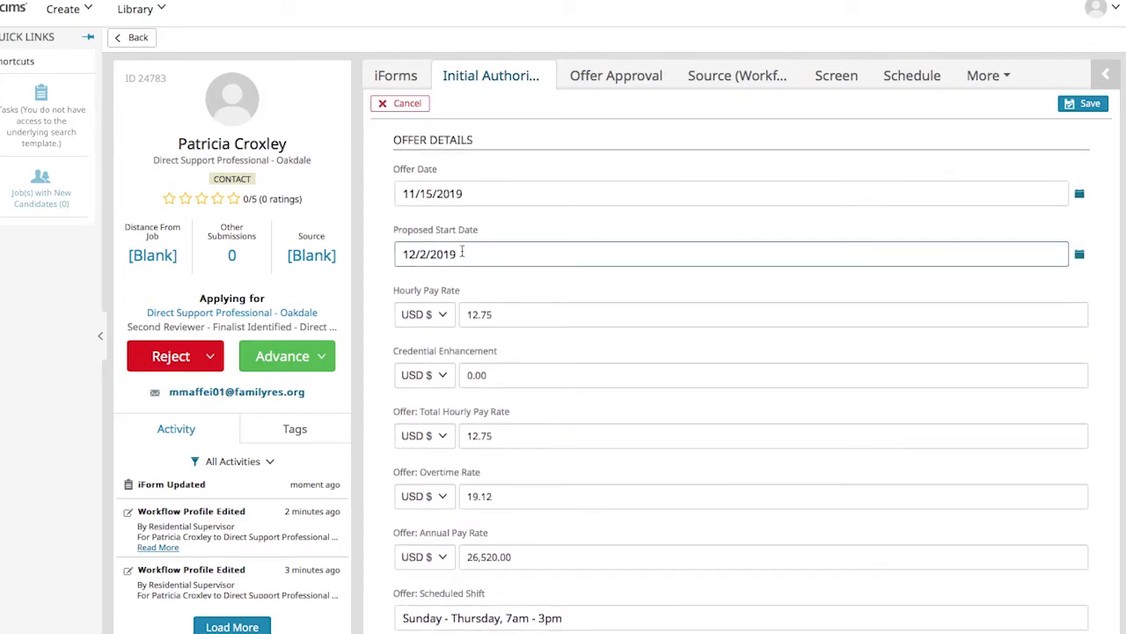
pyautogui.click(430, 195)
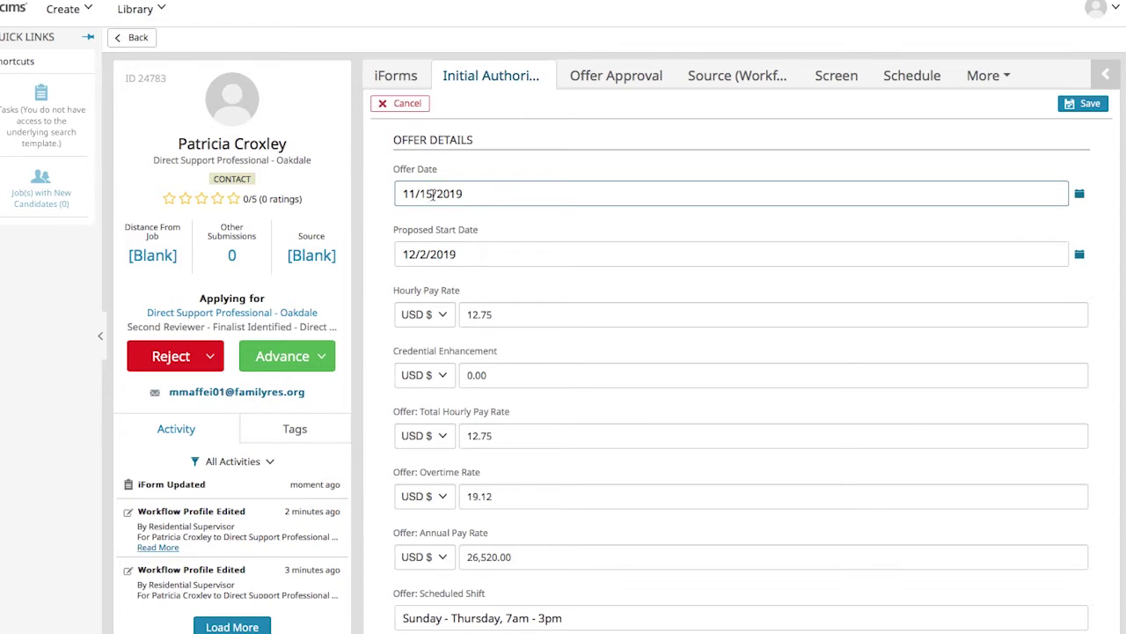
pyautogui.click(434, 255)
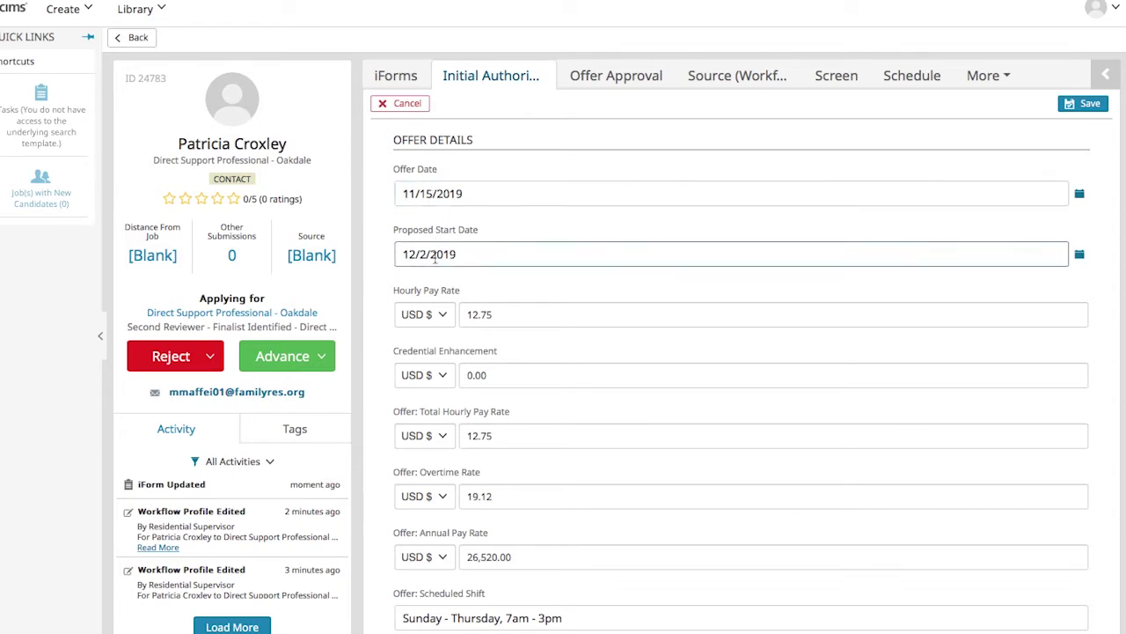
pyautogui.click(437, 255)
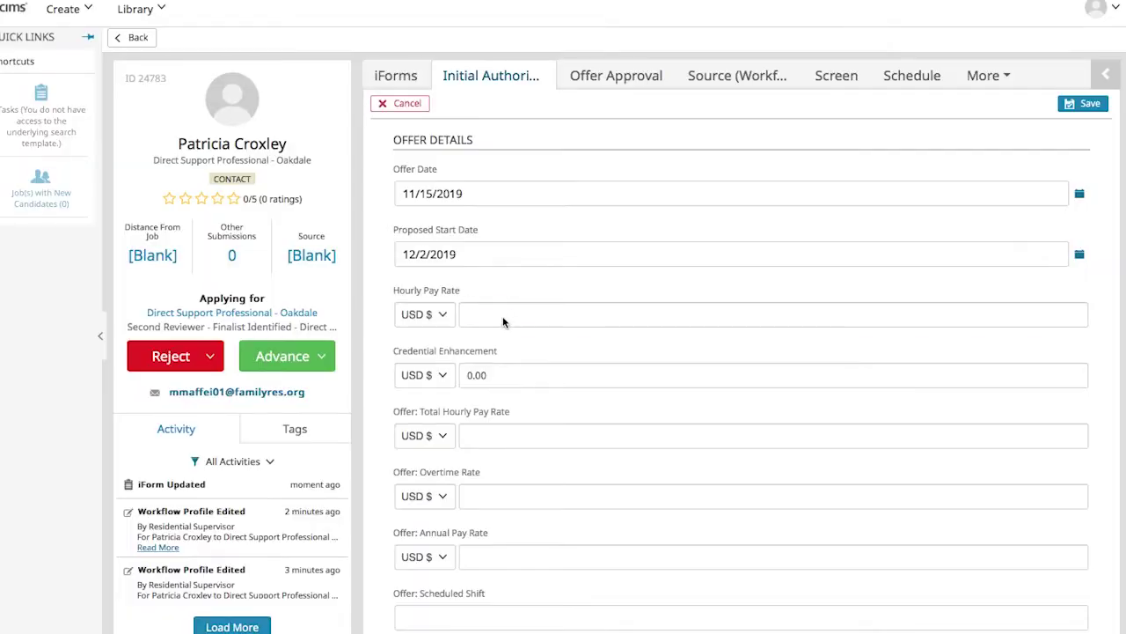
# - Select the empty Hourly Pay Rate field to begin entering pay
pyautogui.click(502, 316)
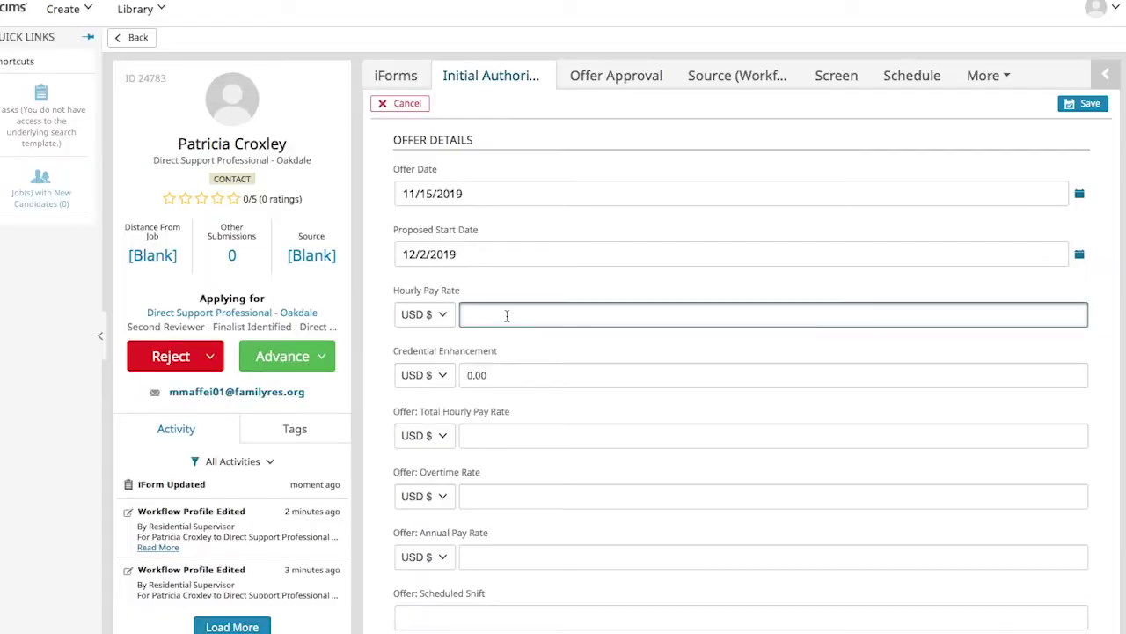
# - Enter hourly rate 12.75, total hourly 12.75, overtime 19.12 and annual pay 26,520.00
pyautogui.write('12.75')
pyautogui.press('Tab')
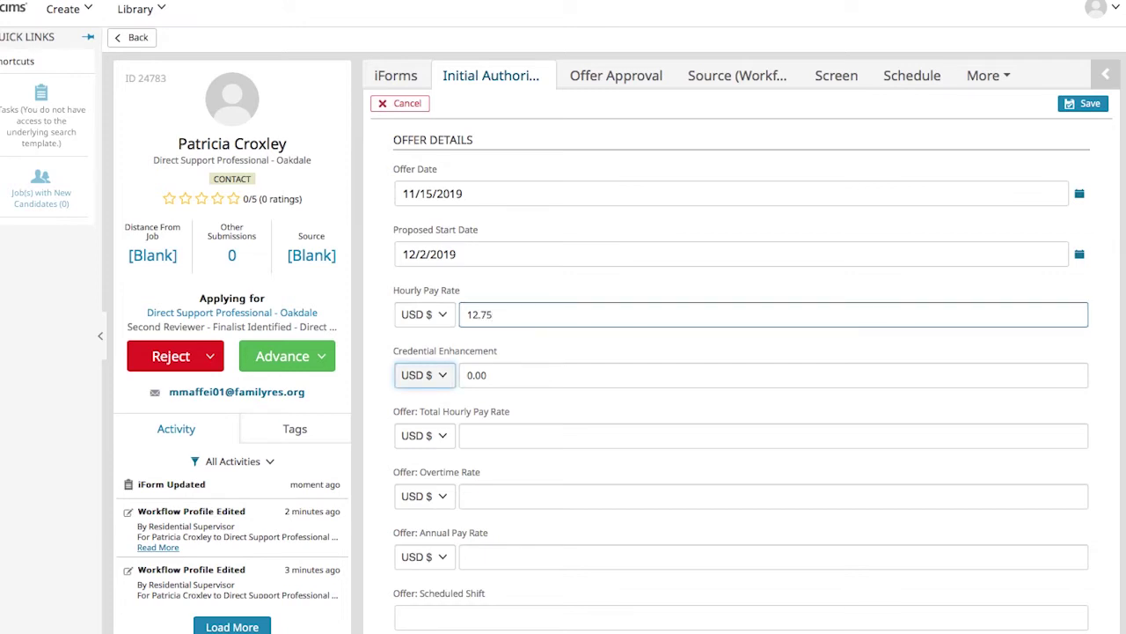
pyautogui.press('Tab')
pyautogui.press('Tab')
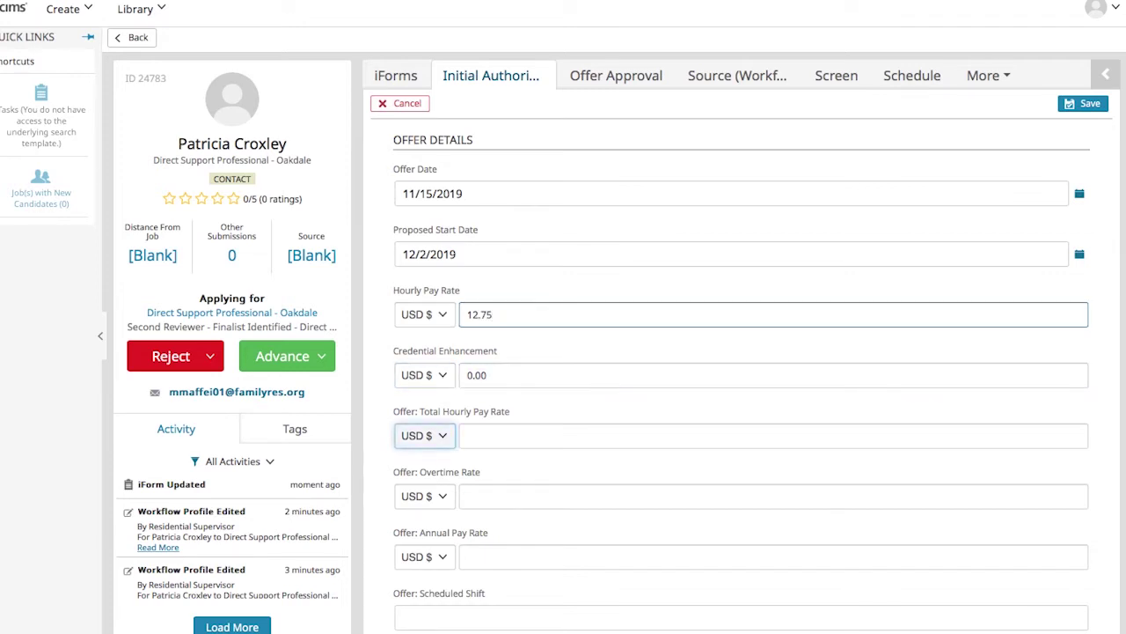
pyautogui.press('Tab')
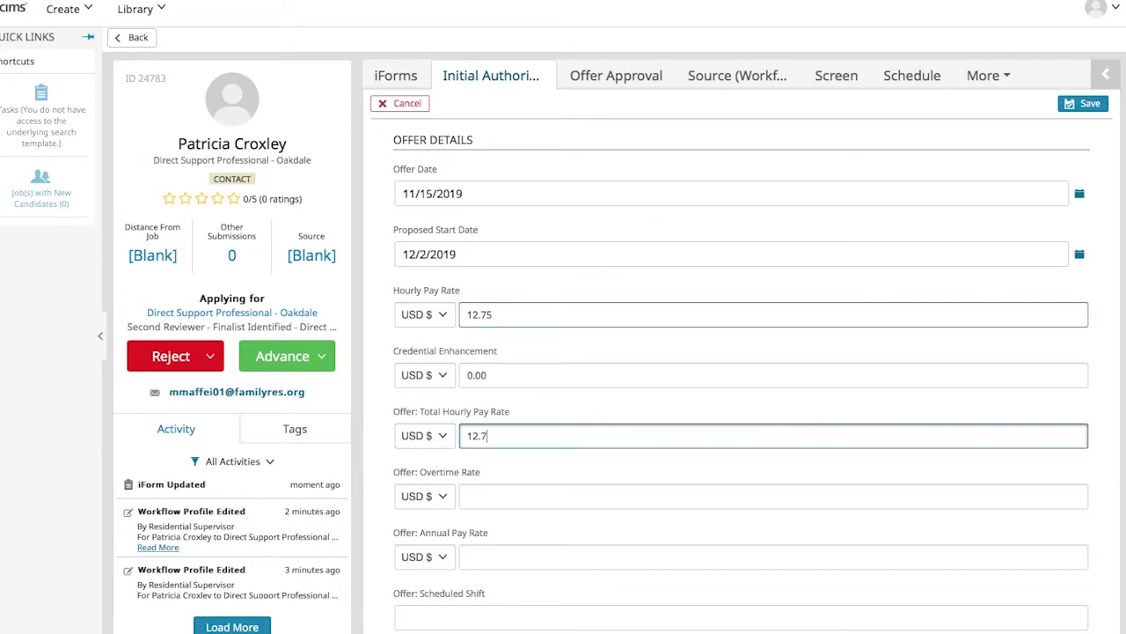
pyautogui.press('Tab')
pyautogui.press('Tab')
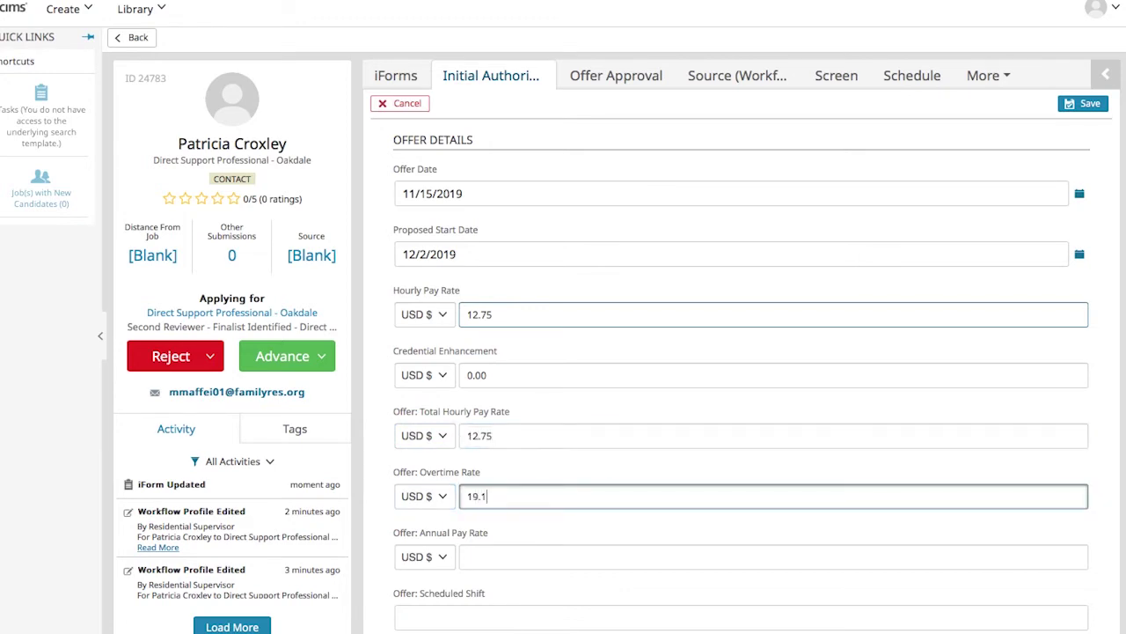
pyautogui.press('Tab')
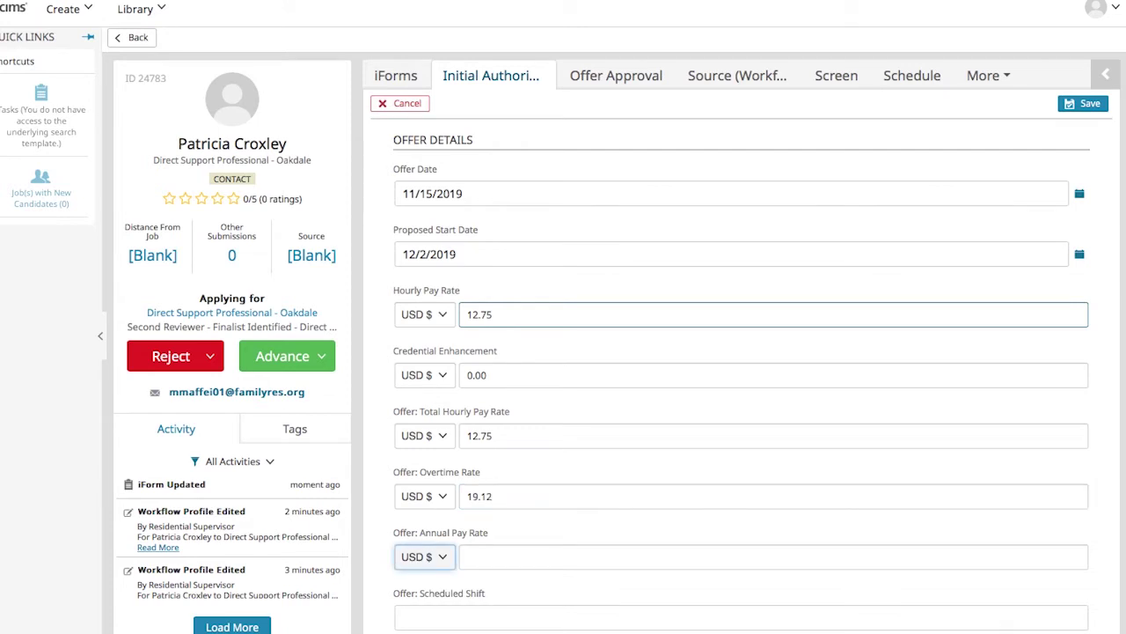
pyautogui.press('Tab')
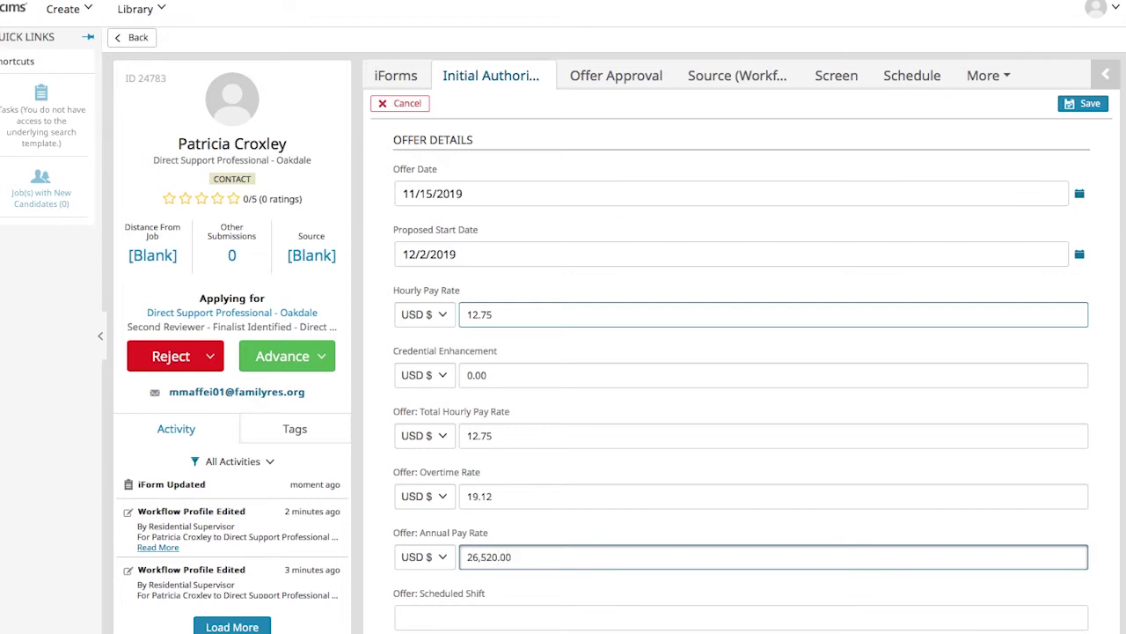
pyautogui.press('Tab')
pyautogui.scroll(-2, 372, 473)
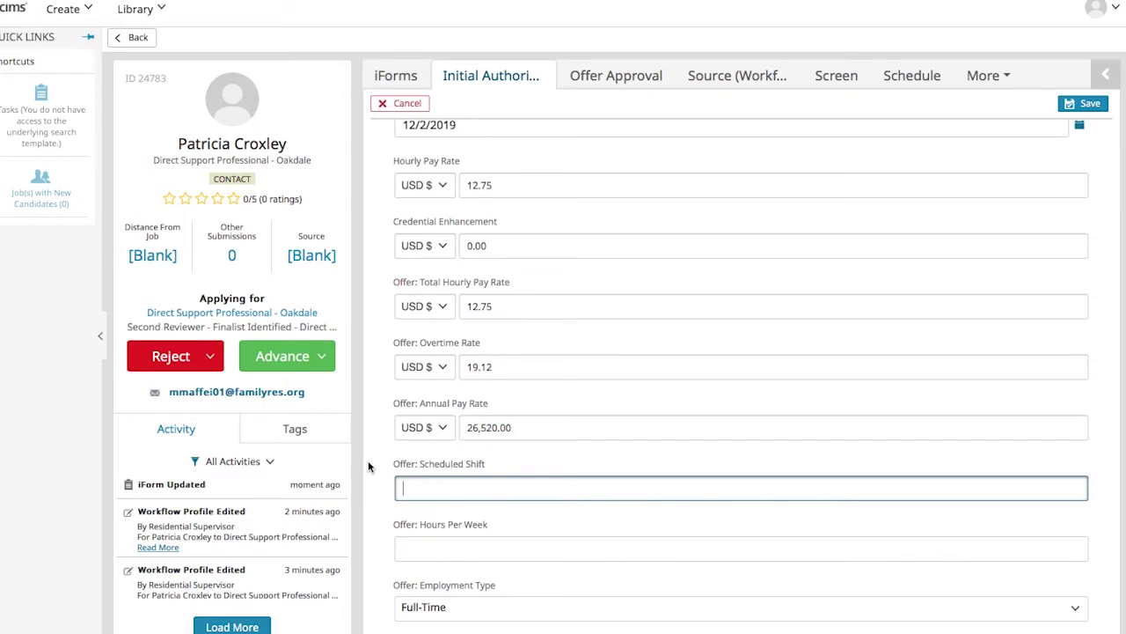
# - Set Scheduled Shift to 'Sunday - Thursday: 7AM - 3PM', 40 hours per week, Full-Time employment
pyautogui.write('Sunday - Thursday: 7AM -')
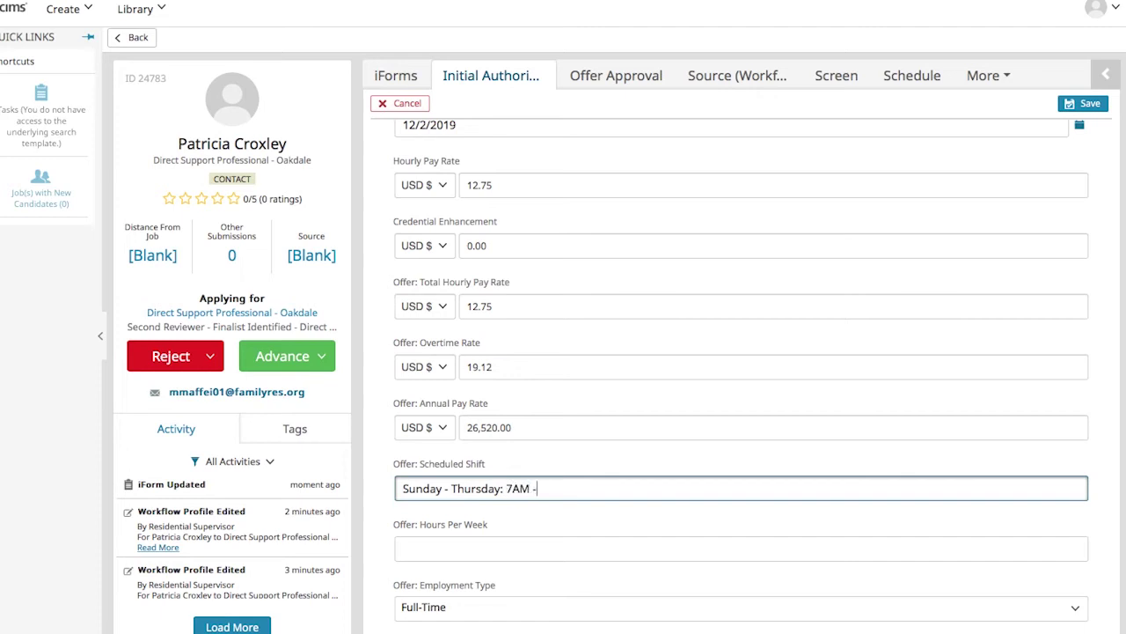
pyautogui.write(' 3PM')
pyautogui.click(741, 548)
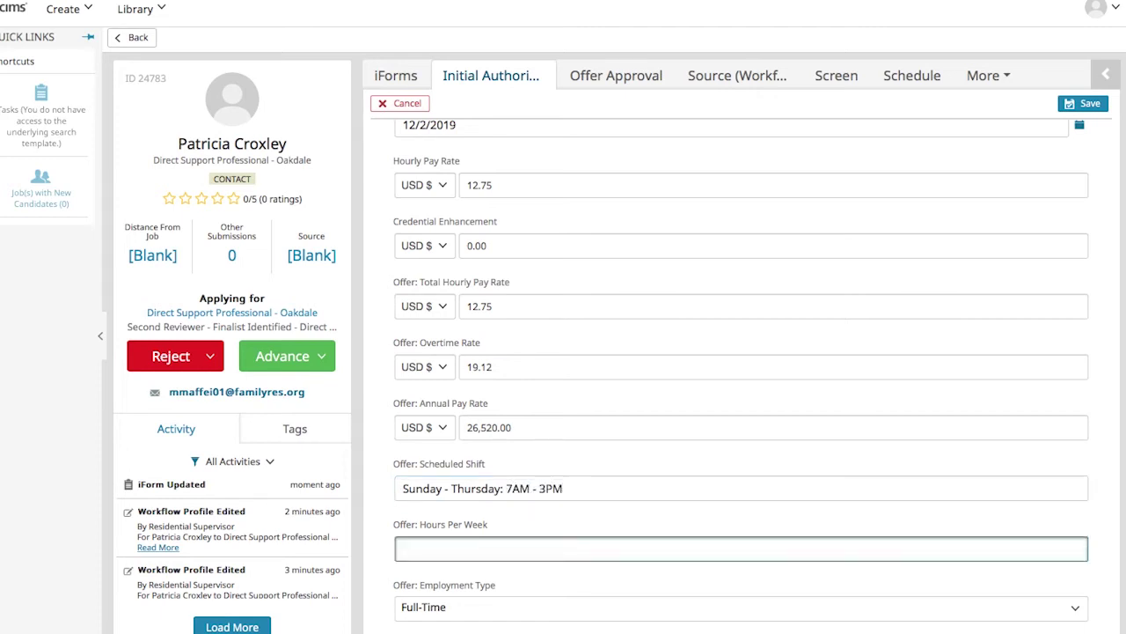
pyautogui.click(368, 482)
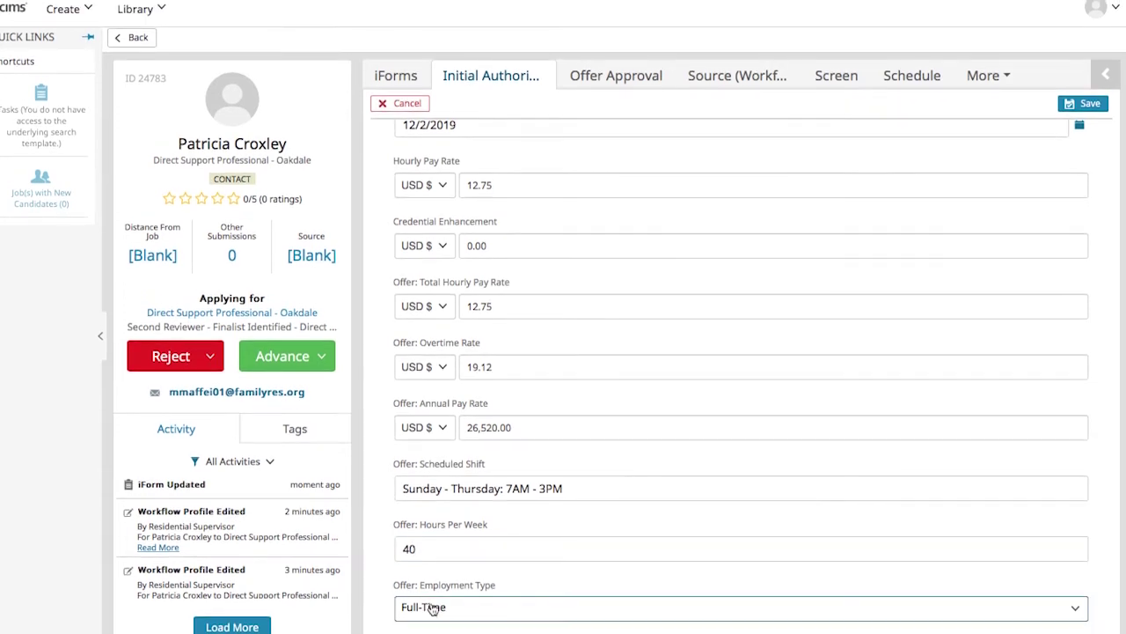
pyautogui.click(432, 606)
pyautogui.click(433, 362)
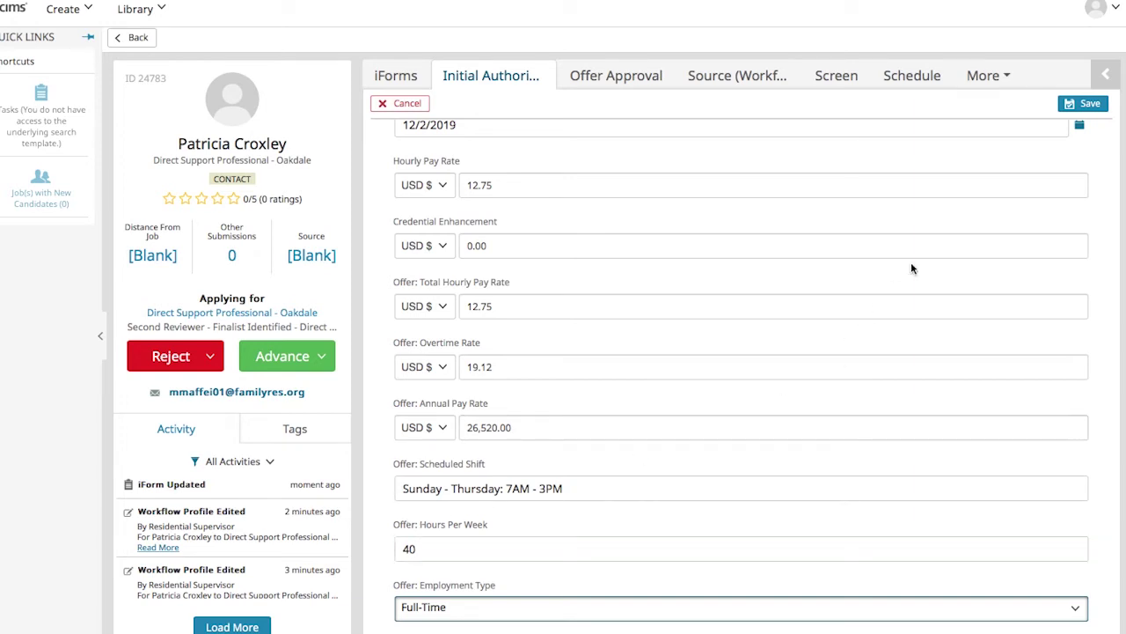
# - Save the Initial Authorization offer details and return to the job's People list
pyautogui.click(1090, 105)
pyautogui.click(1091, 105)
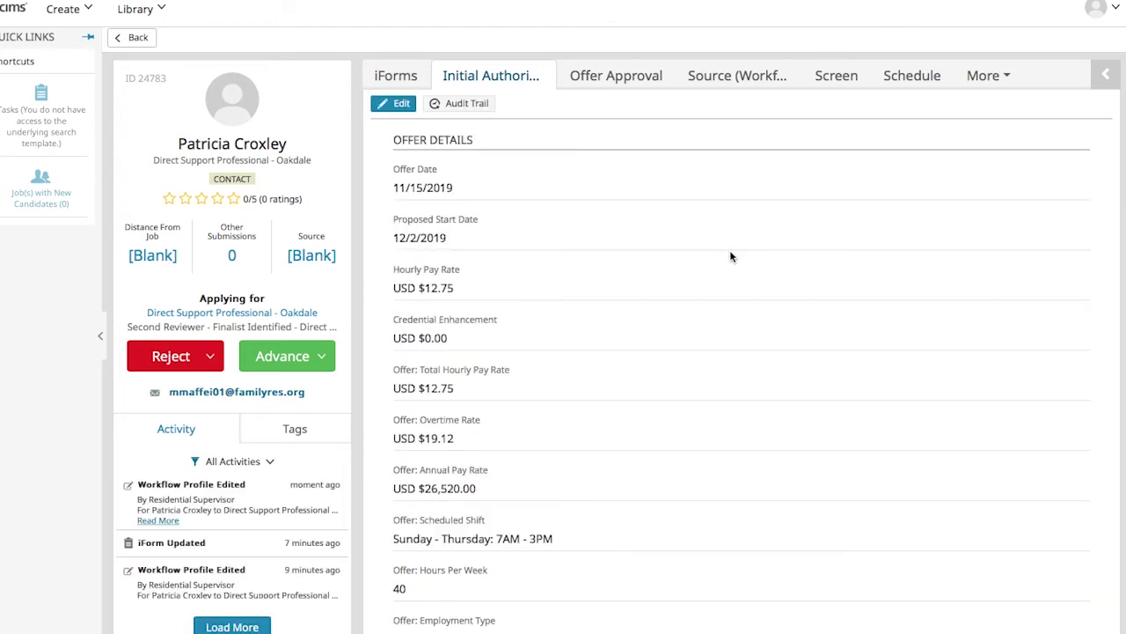
pyautogui.click(142, 44)
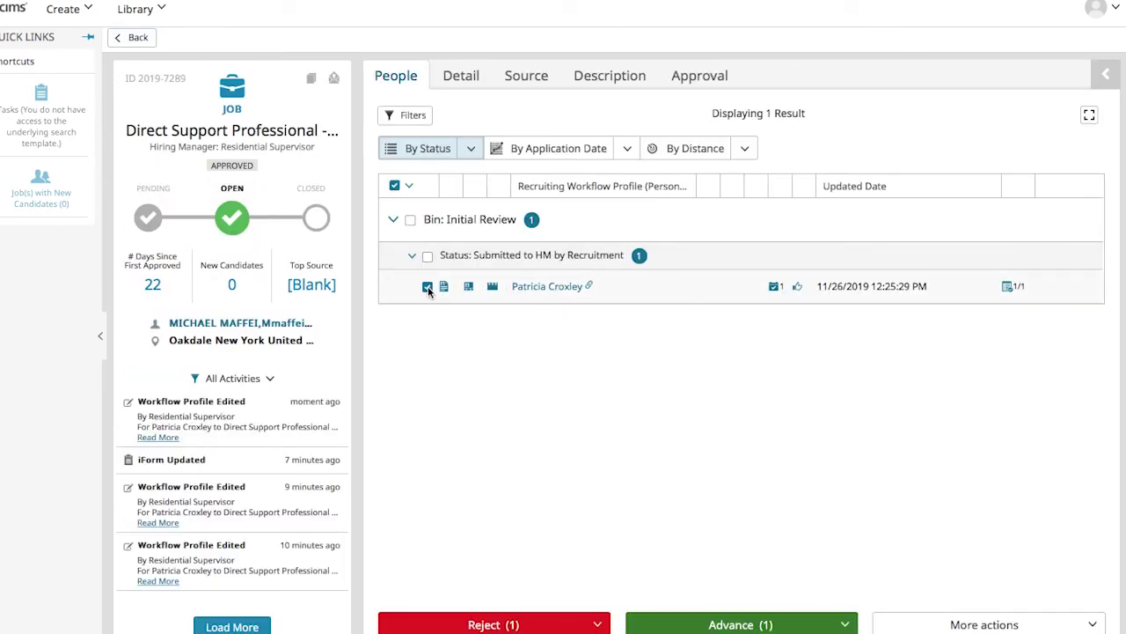
# - Advance the candidate to Launch Request for Offer Approval
pyautogui.click(741, 624)
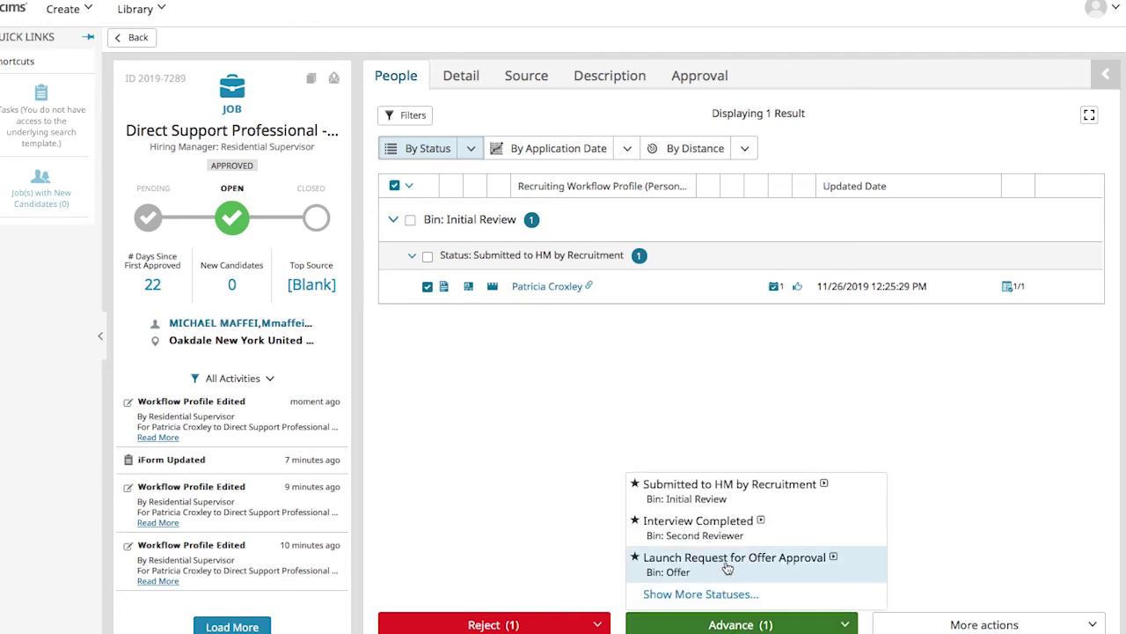
pyautogui.click(780, 566)
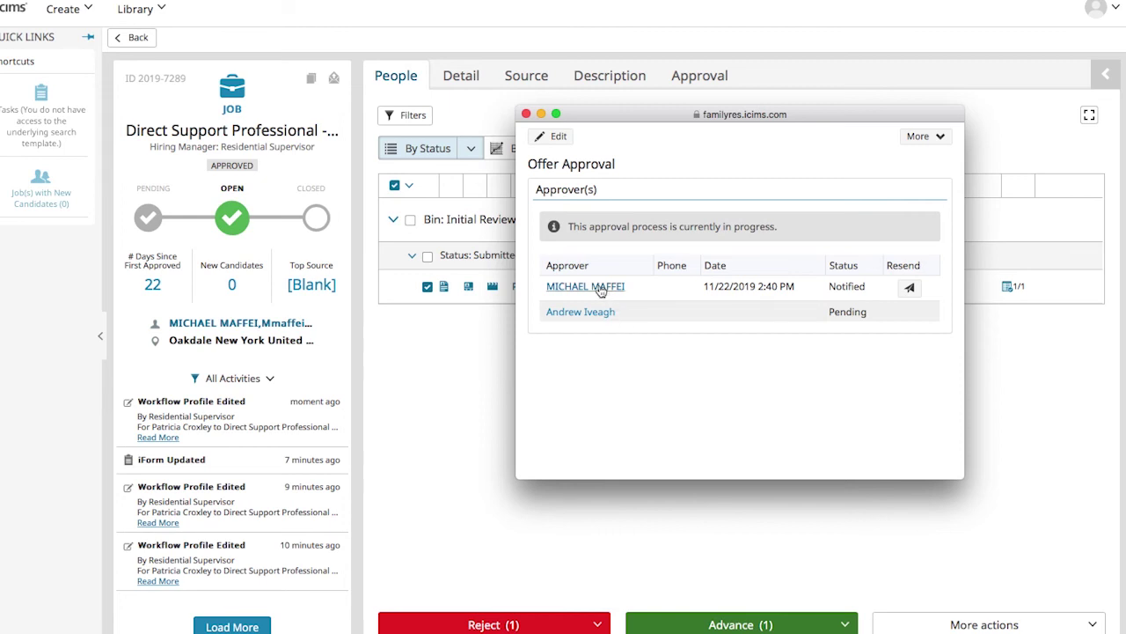
# - Save the Offer Approval list unchanged with its two approvers, starting the approval
pyautogui.click(556, 137)
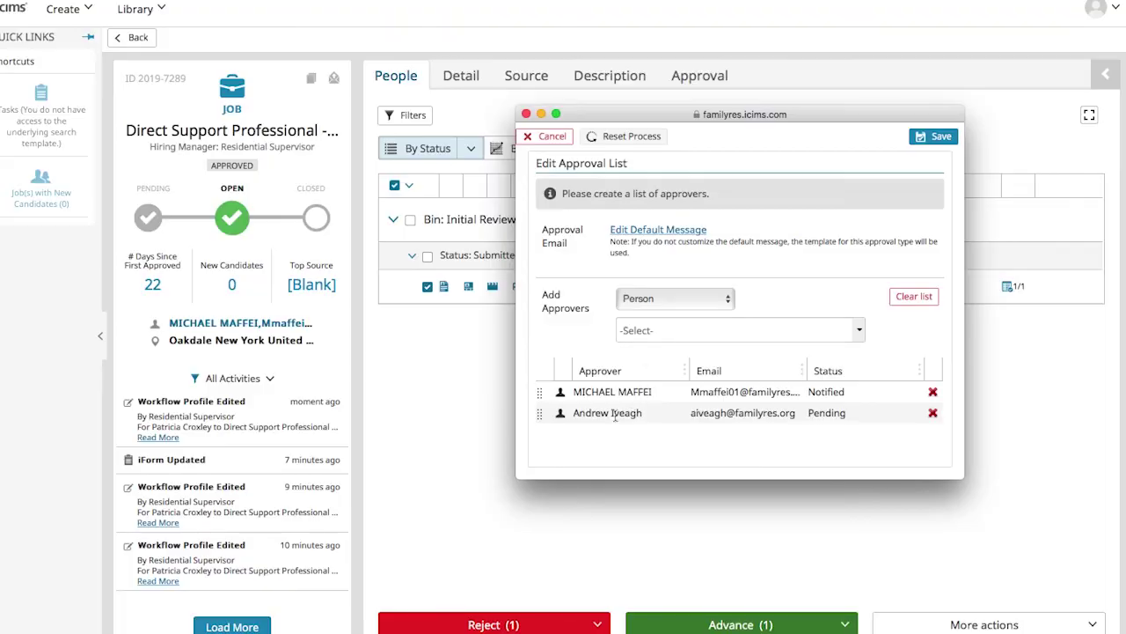
pyautogui.click(934, 136)
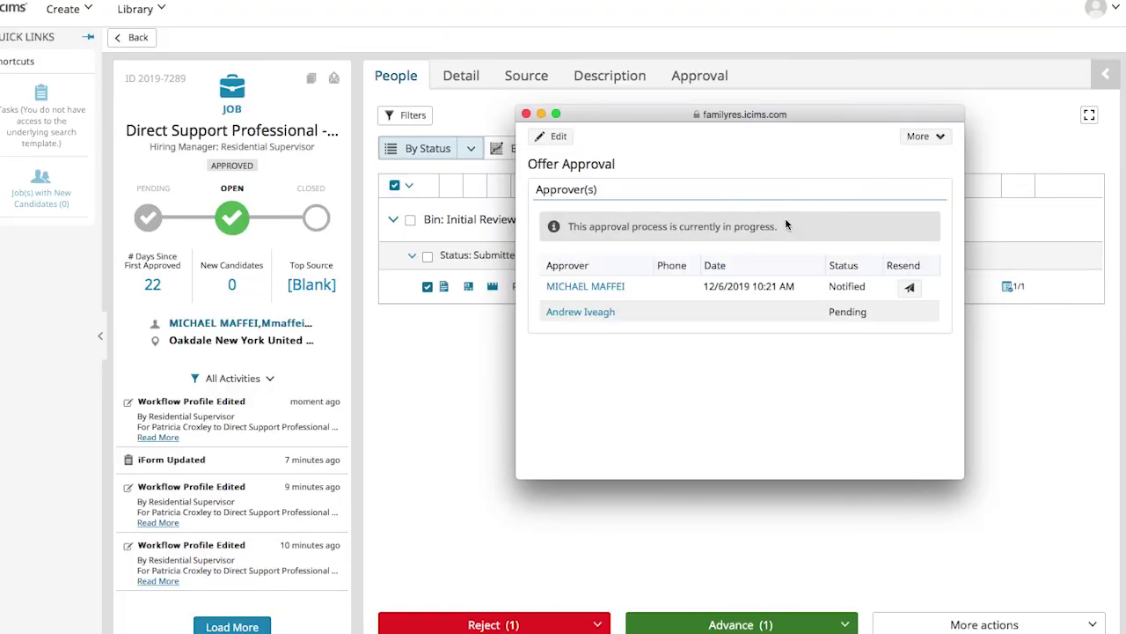